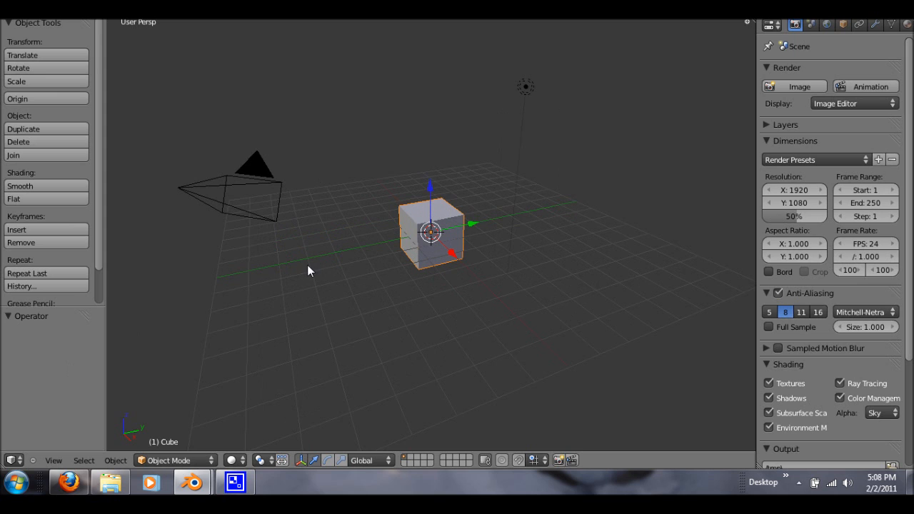
- Try to move the default cube freely through the scene
scroll(308, 265, "down", 1)
scroll(308, 265, "up", 1)
middle_click_drag(440, 270, 408, 282)
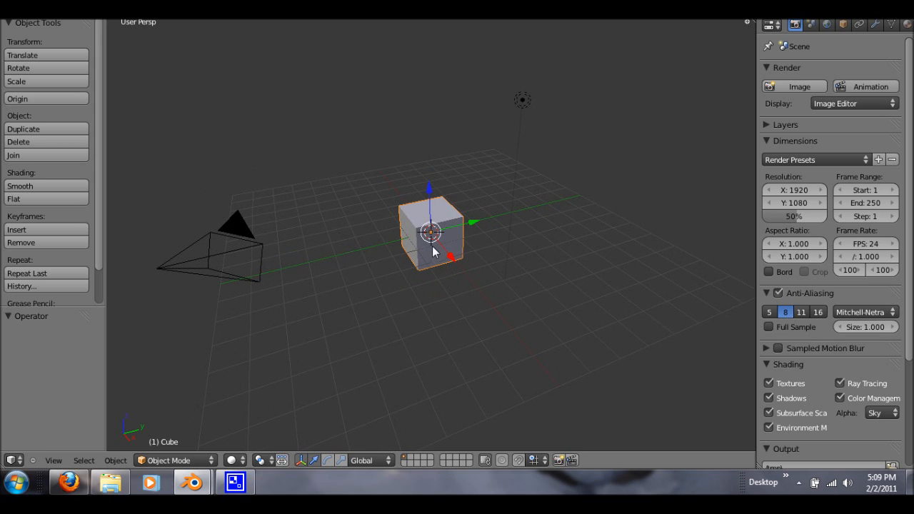
key("g")
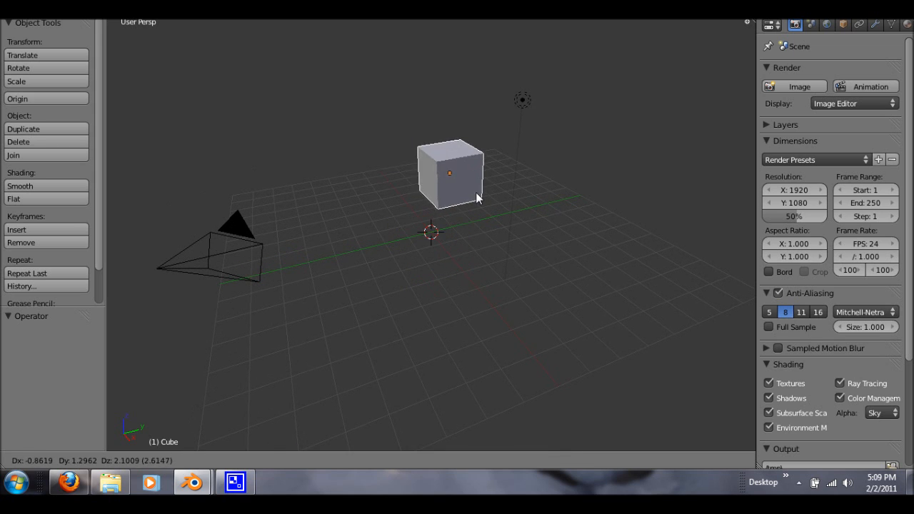
right_click(475, 214)
- Move the cube along individual axes with the manipulator, including about 0.369 along Z and about -0.2 along Y
mouse_move(449, 260)
left_mouse_down()
mouse_move(503, 362)
mouse_move(376, 199)
mouse_move(431, 262)
mouse_move(427, 251)
mouse_move(436, 253)
left_mouse_up()
mouse_move(462, 221)
left_mouse_down()
mouse_move(541, 211)
mouse_move(457, 227)
mouse_move(465, 223)
left_mouse_up()
left_click_drag(430, 191, 446, 180)
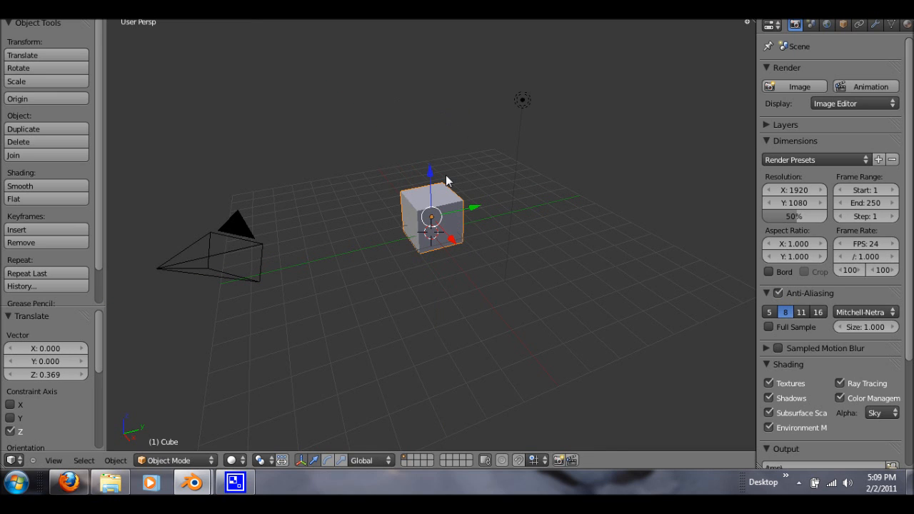
mouse_move(479, 207)
left_mouse_down()
mouse_move(512, 207)
mouse_move(471, 218)
left_mouse_up()
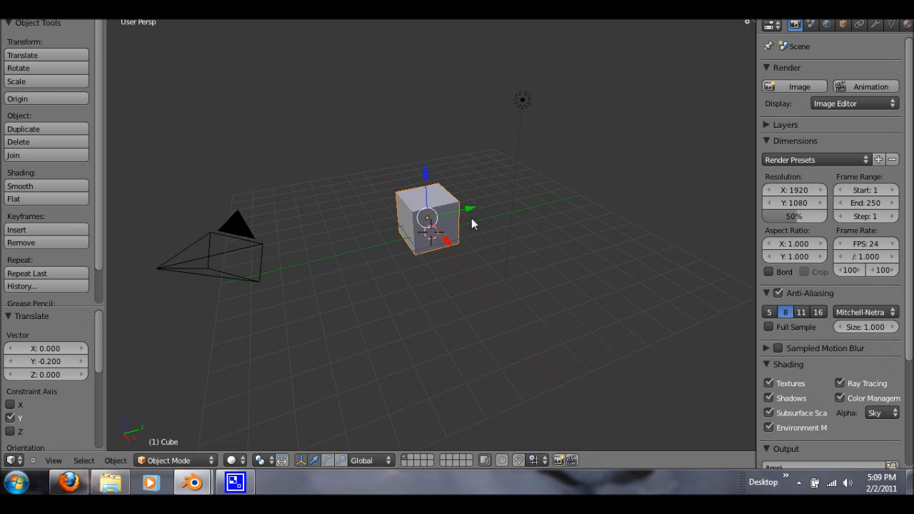
- Enter Edit Mode on the cube and pull one upper corner vertex far away along several axes, distorting the shape
scroll(472, 218, "up", 3)
key("Tab")
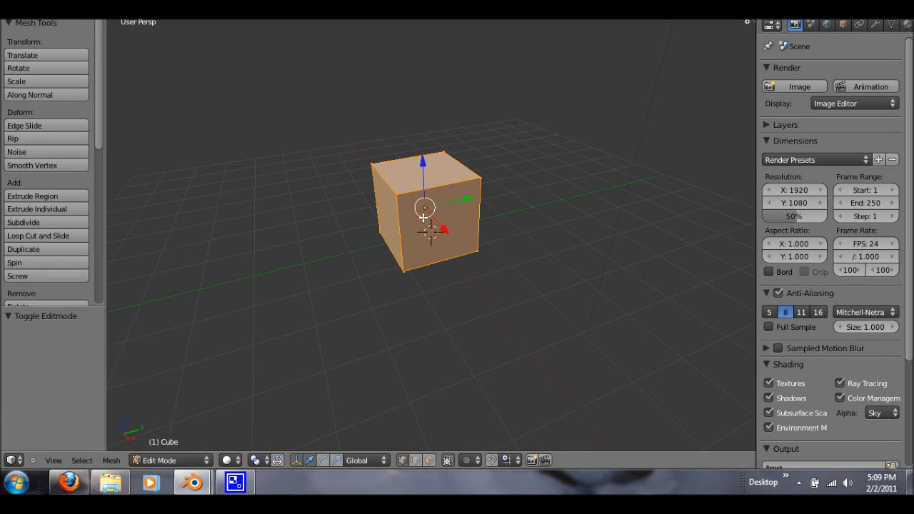
right_click(407, 199)
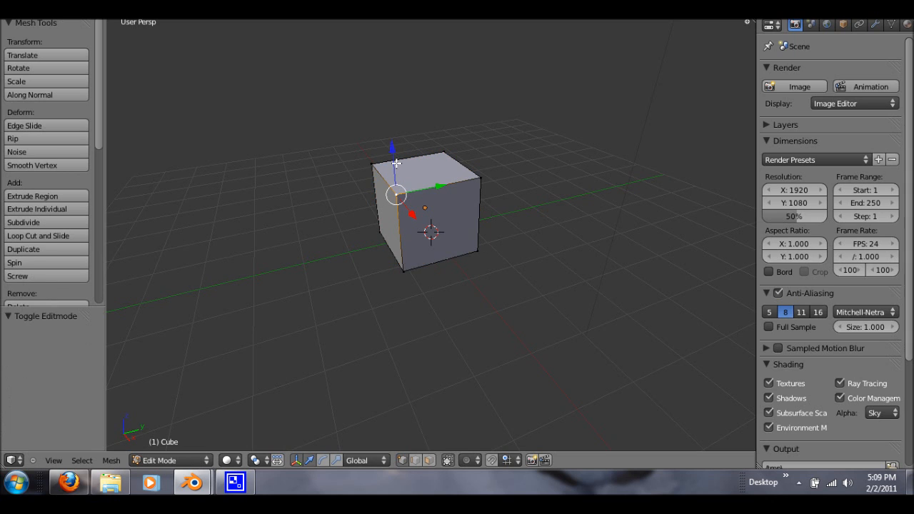
left_click_drag(393, 156, 382, 62)
left_click_drag(433, 92, 307, 178)
left_click_drag(244, 116, 252, 190)
scroll(253, 189, "down", 1)
left_click_drag(300, 213, 363, 314)
middle_click_drag(364, 315, 289, 294)
- Undo the moves of the cube's corner vertex
key("ctrl+z")
key("ctrl+z")
key("ctrl+z")
key("ctrl+z")
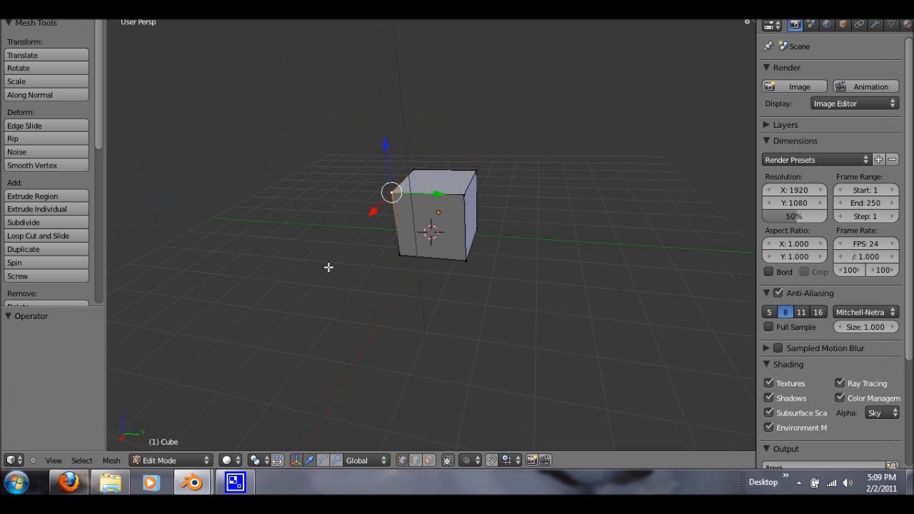
- Return the cube to Object Mode and move it about -0.146 along Y
middle_click_drag(330, 266, 416, 293)
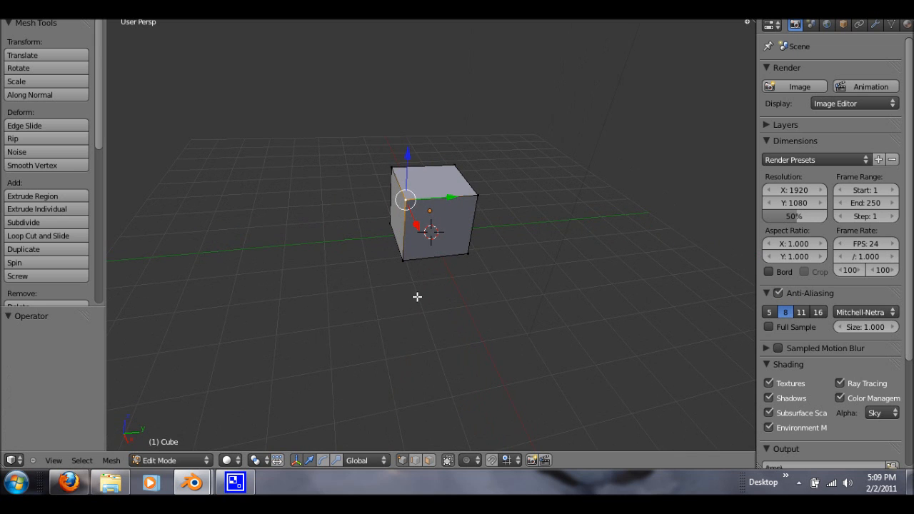
middle_click_drag(410, 271, 384, 235)
scroll(456, 235, "up", 3)
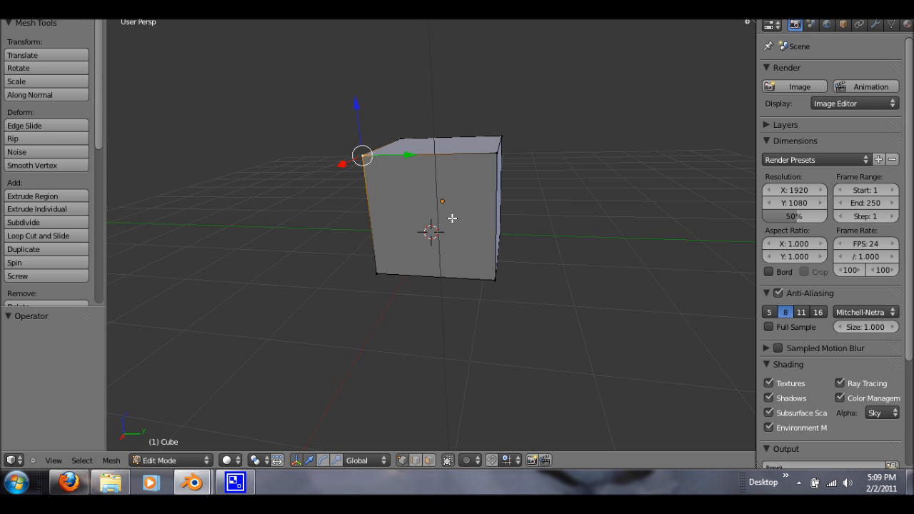
middle_click_drag(445, 205, 457, 189)
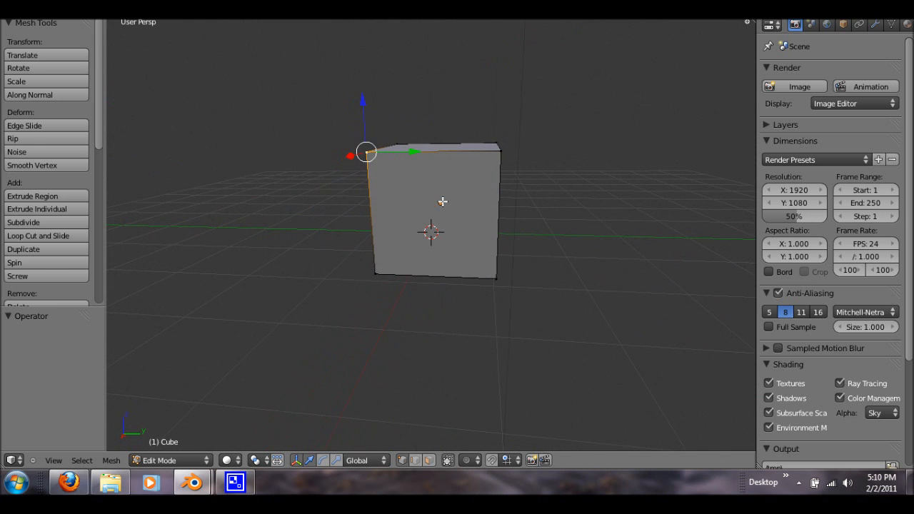
key("Tab")
mouse_move(485, 208)
left_mouse_down()
mouse_move(543, 212)
mouse_move(472, 212)
mouse_move(483, 212)
left_mouse_up()
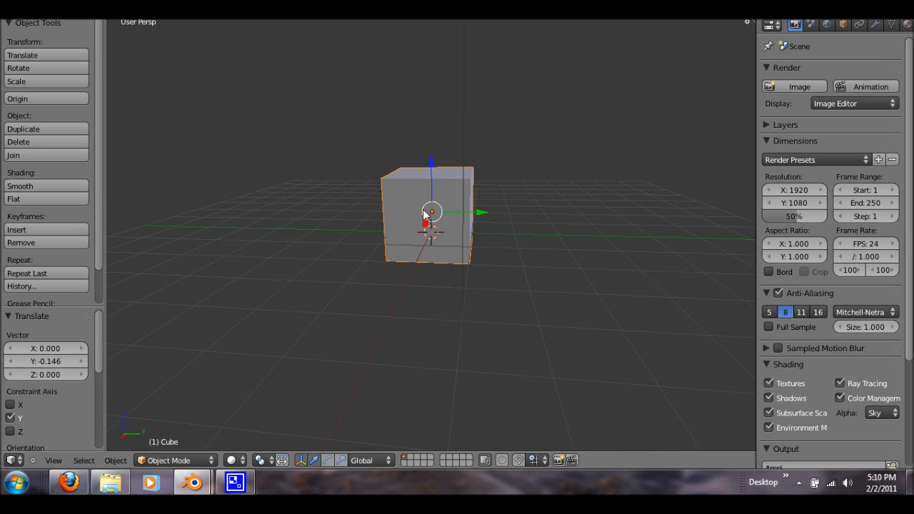
- Place the 3D cursor in empty space away from the cube and set the pivot point to 3D Cursor
left_click(231, 267)
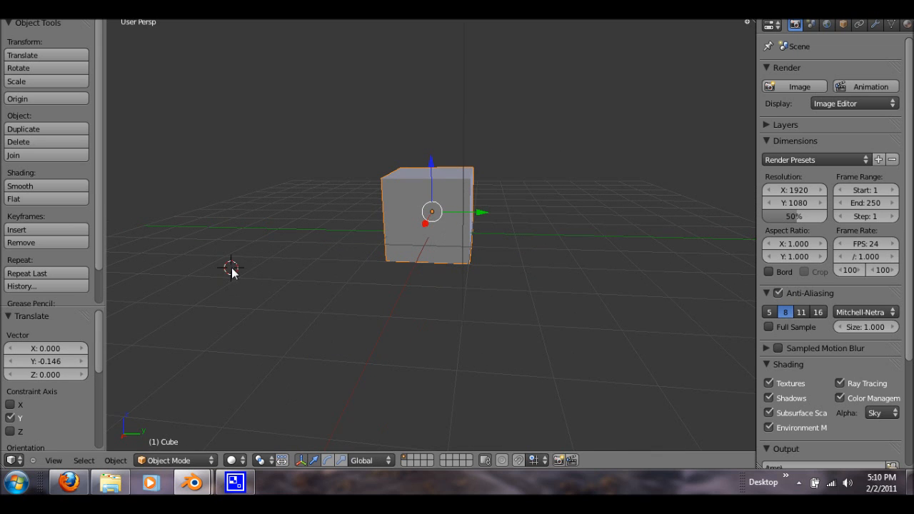
left_click(263, 460)
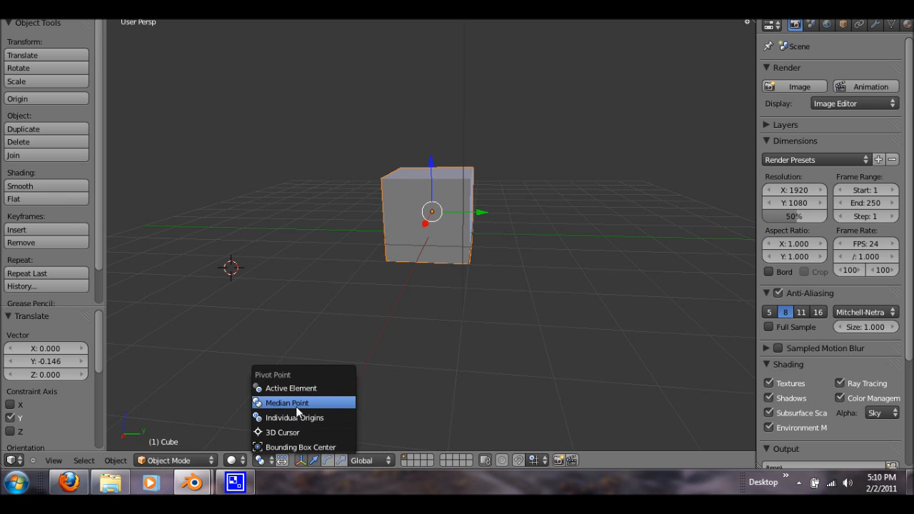
left_click(310, 432)
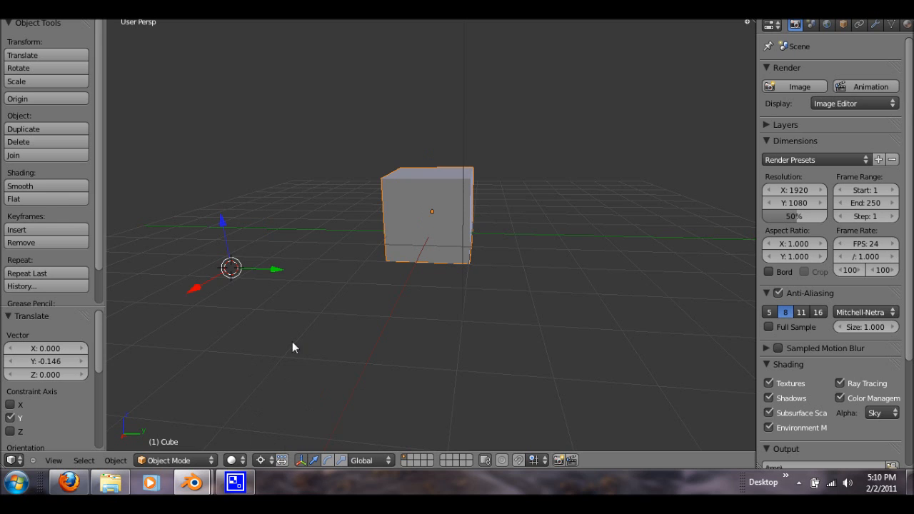
- Move the cube about 0.343 along Y and about -0.965 along X using the manipulator at the 3D cursor
left_click_drag(273, 272, 289, 305)
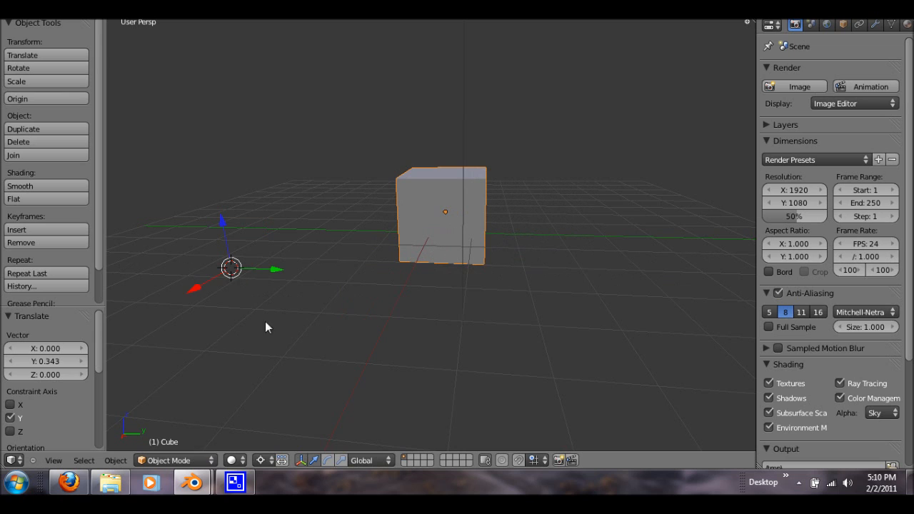
left_click_drag(196, 288, 275, 385)
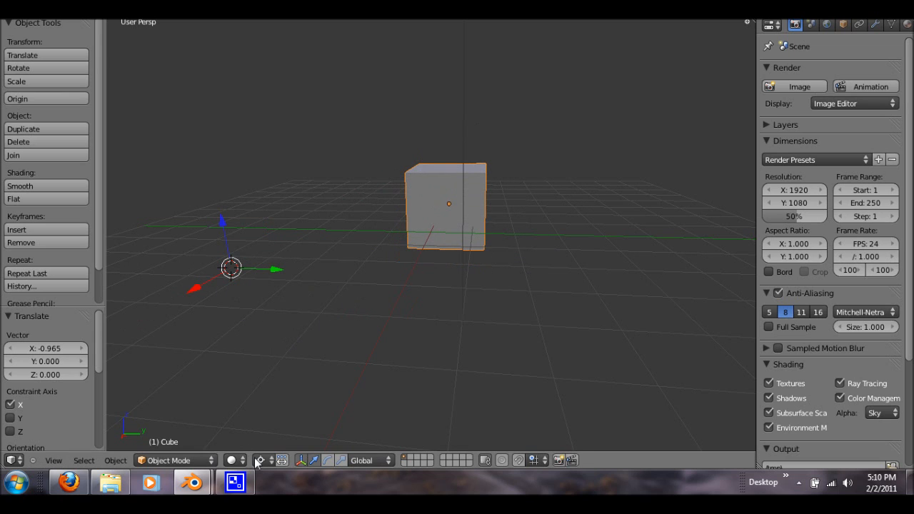
- Set the pivot point back to Median Point and move the cube about -0.608 along Y
left_click(262, 460)
left_click(295, 404)
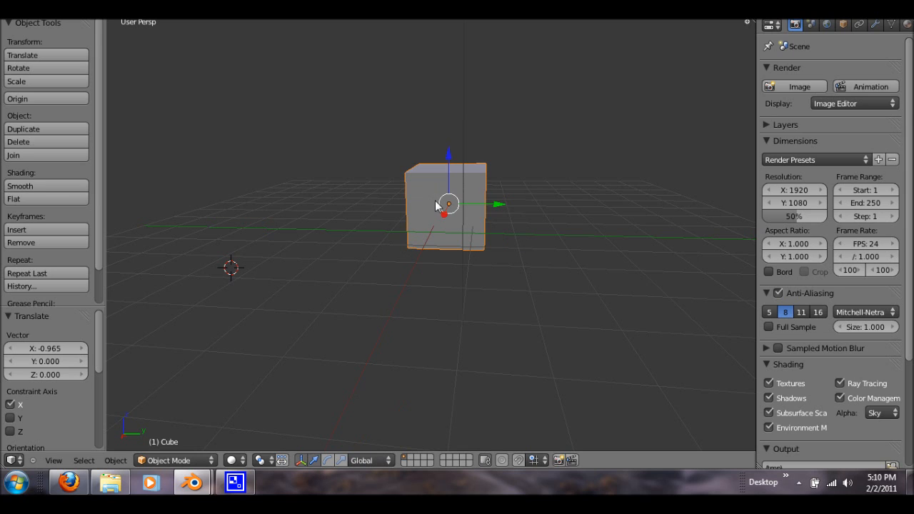
left_click_drag(498, 205, 472, 223)
- Choose Global as the transform orientation and rotate the cube freely by about 46 degrees
middle_click_drag(472, 222, 432, 276)
scroll(428, 302, "down", 5)
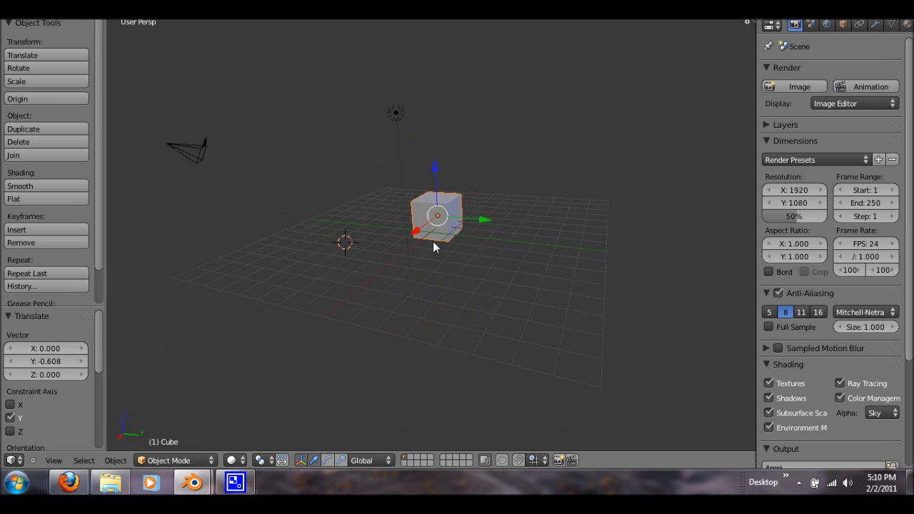
scroll(430, 221, "up", 2)
left_click(379, 465)
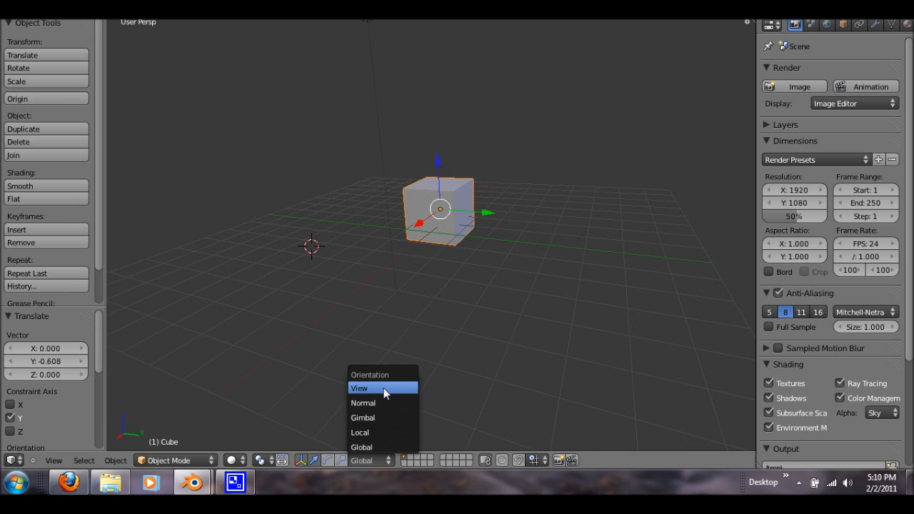
left_click(392, 444)
middle_click_drag(438, 307, 457, 328)
key("r")
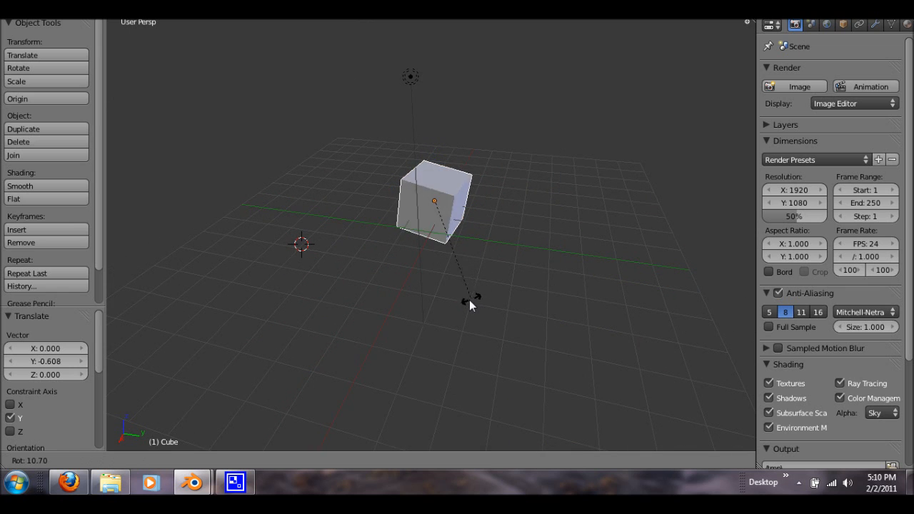
left_click(406, 309)
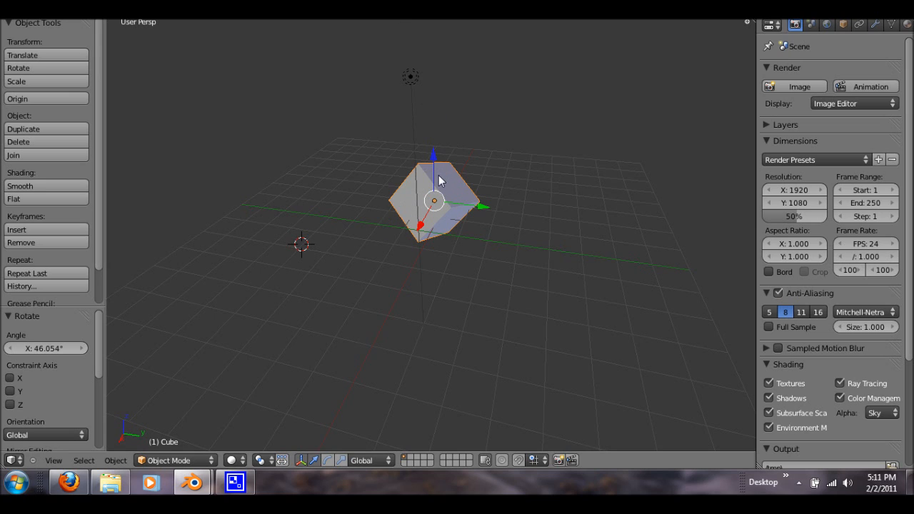
- Set the transform orientation to Local and move the cube along its local Z axis, by about -0.064, 0.970, 1.260
left_click(370, 460)
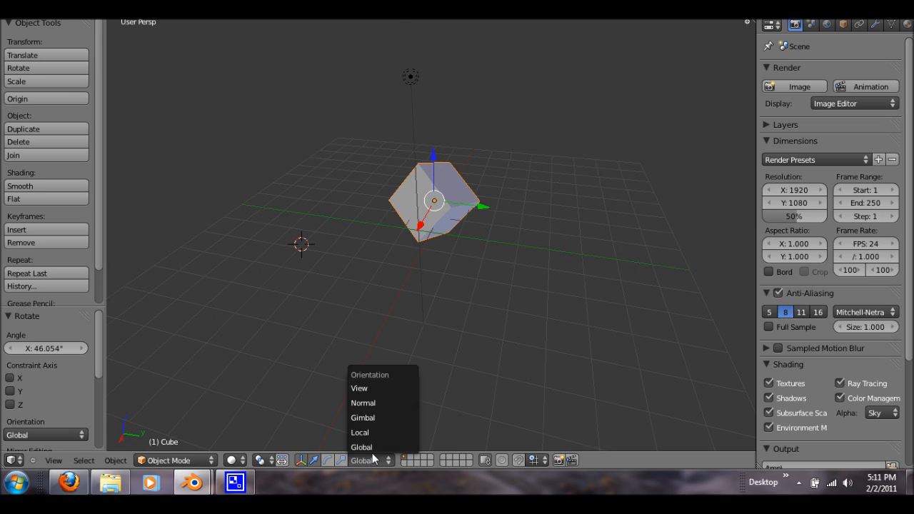
left_click(362, 433)
mouse_move(322, 374)
middle_mouse_down()
mouse_move(275, 250)
mouse_move(388, 374)
mouse_move(337, 374)
middle_mouse_up()
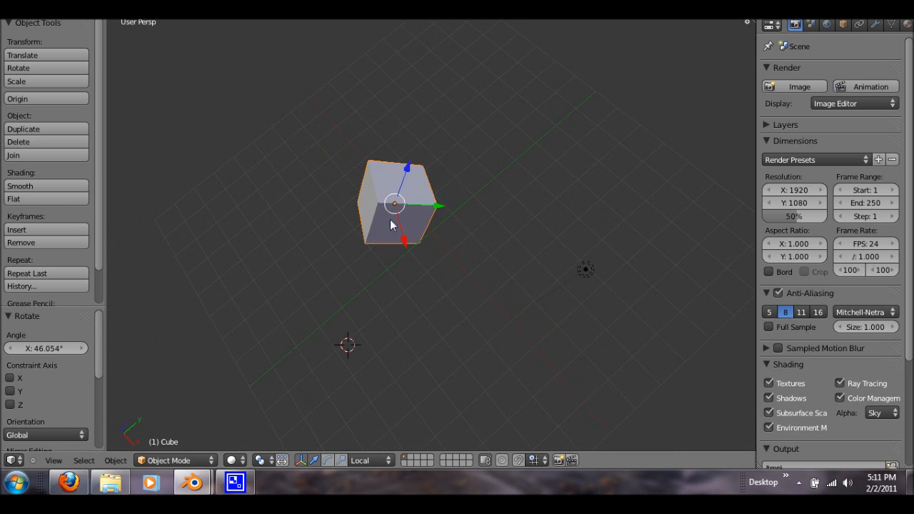
middle_click_drag(414, 230, 437, 396)
middle_click_drag(336, 169, 445, 154)
key("g")
key("z")
key("z")
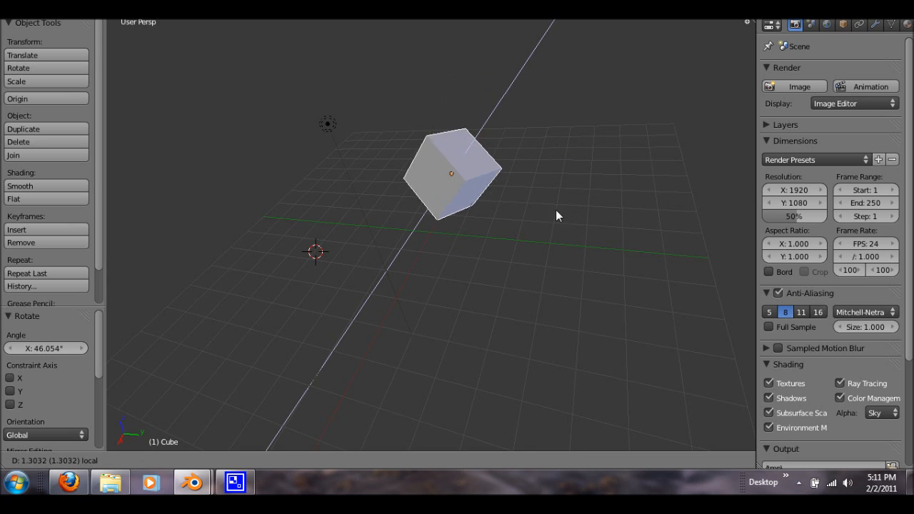
left_click(609, 222)
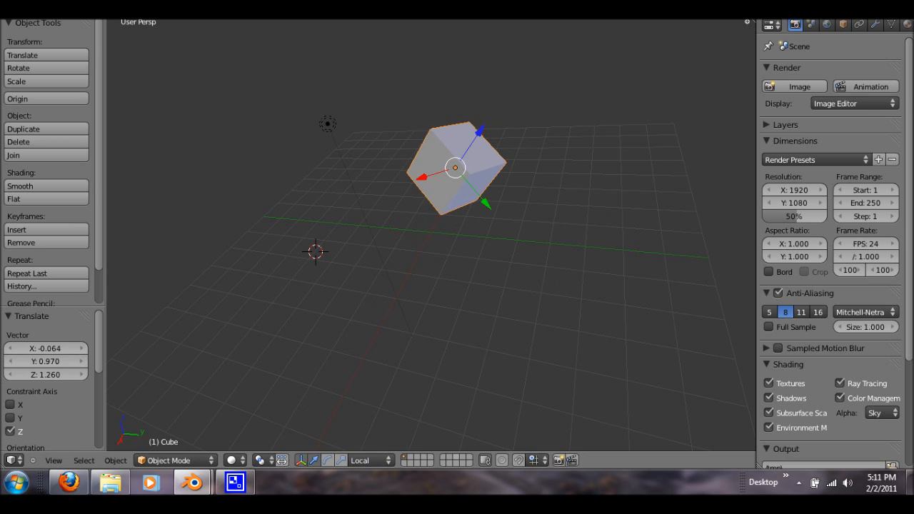
- Set the transform orientation back to Global and undo the cube's local move and rotation
left_click(364, 461)
left_click(369, 446)
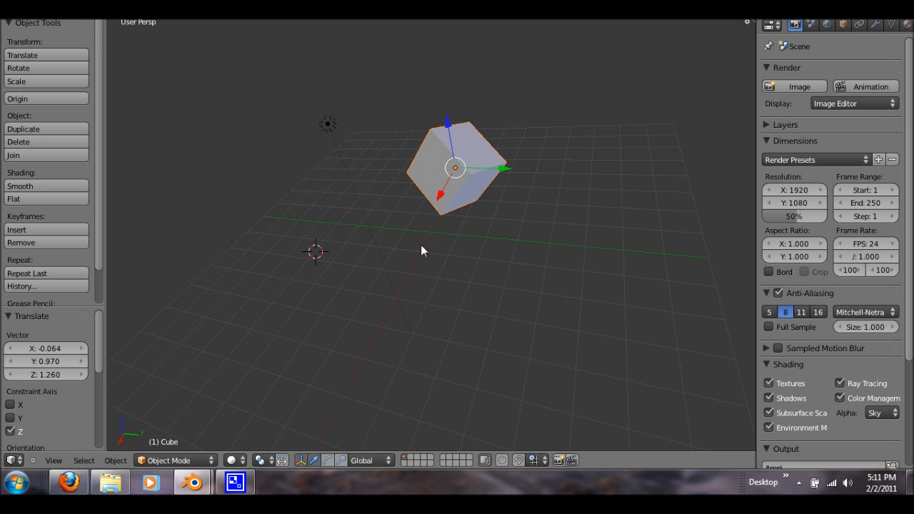
key("alt+r")
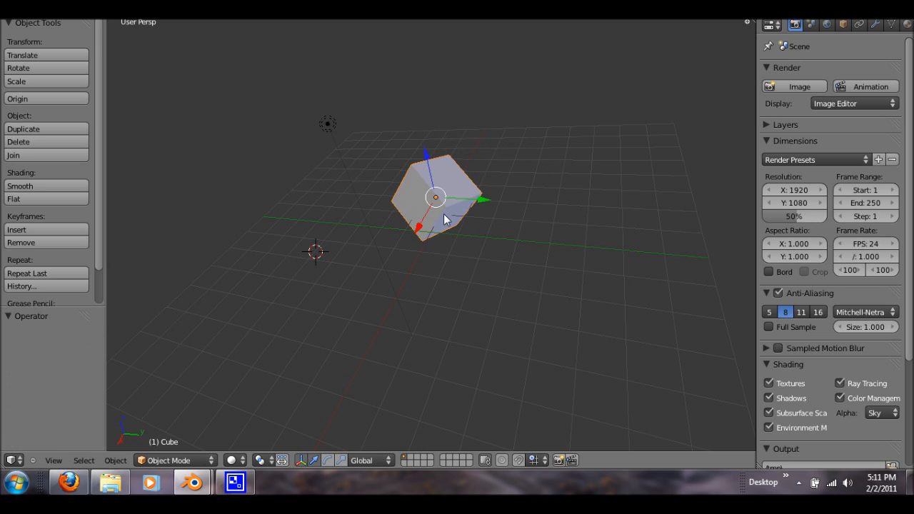
middle_click_drag(444, 213, 458, 230)
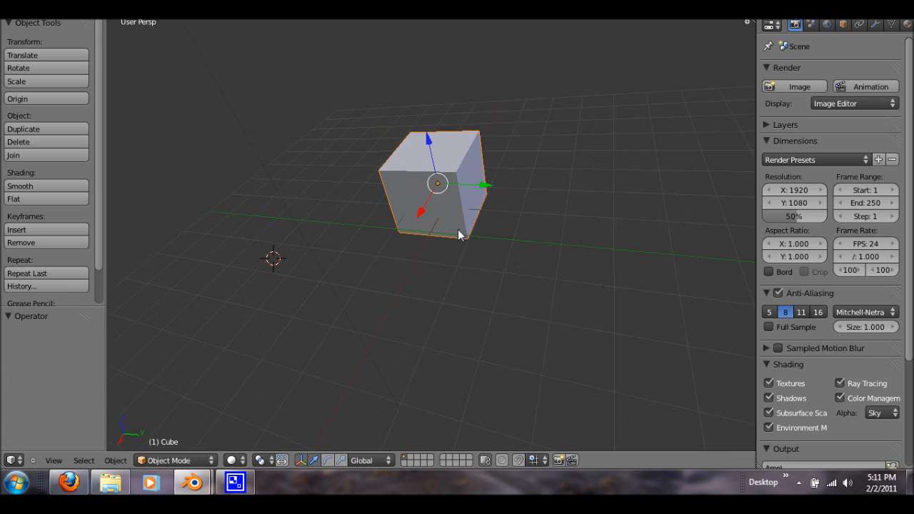
- Rotate the cube freely by about 15.9 degrees from a new viewing angle
middle_click_drag(465, 300, 607, 227)
key("r")
right_click(607, 205)
key("r")
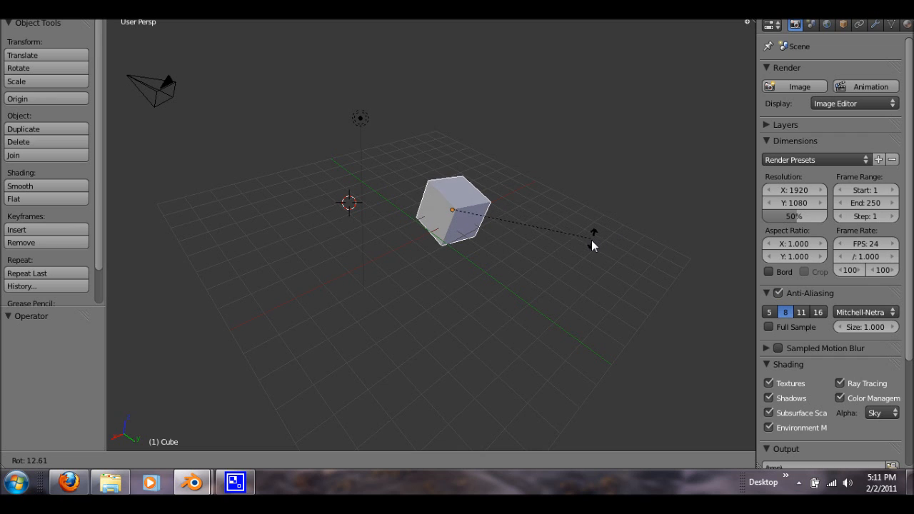
left_click(579, 245)
- Try moving the tilted cube constrained to the global Z axis and to its local Z axis
key("g")
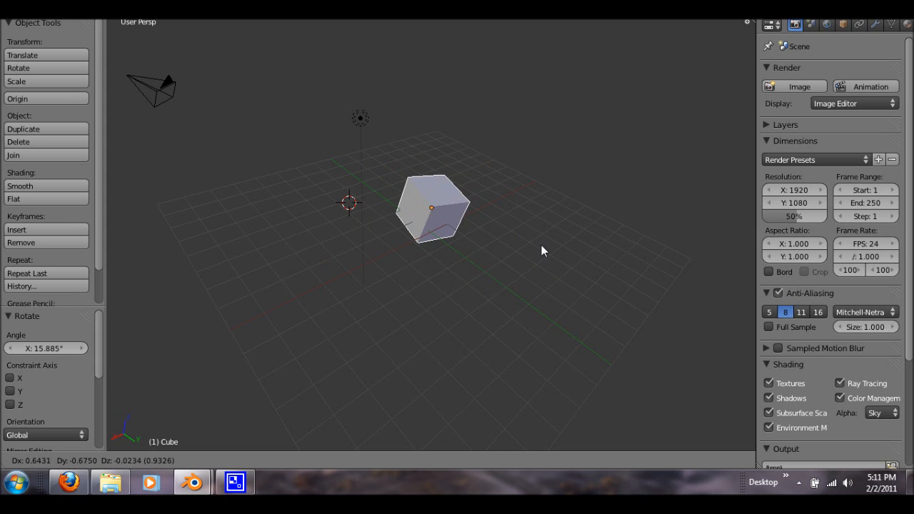
key("z")
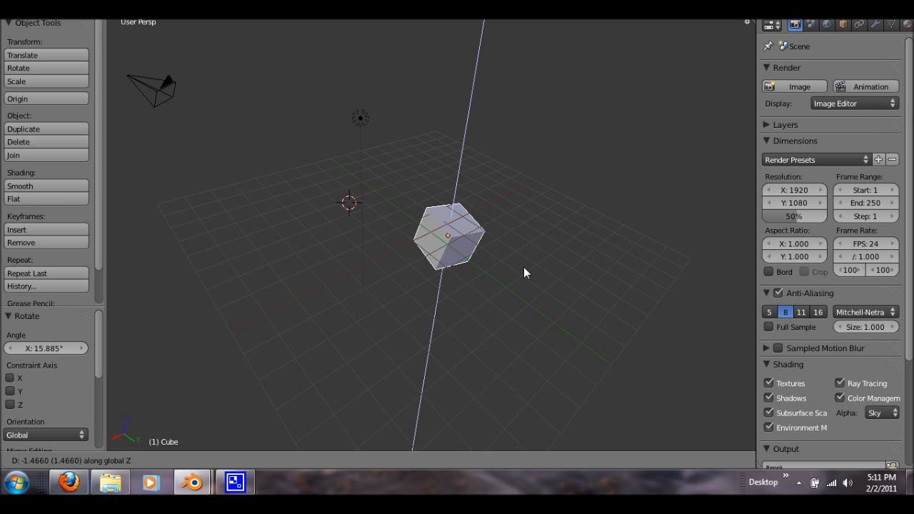
key("z")
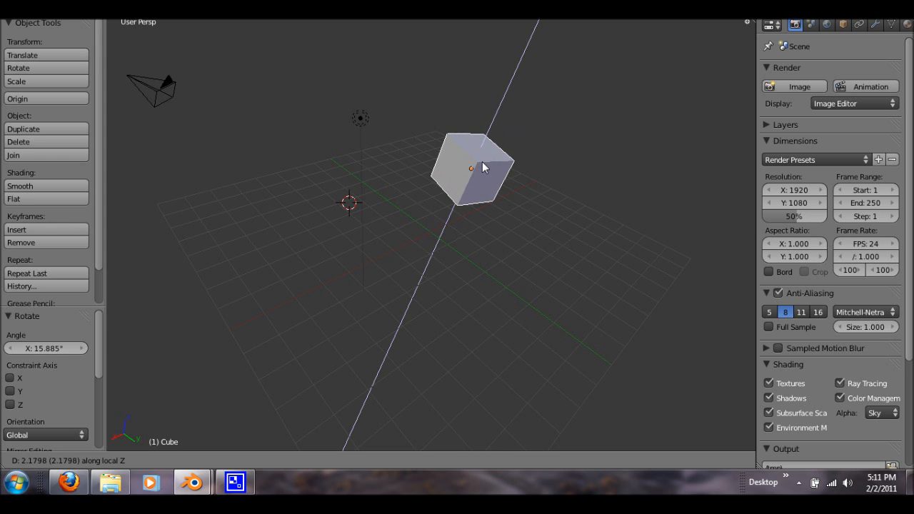
key("Escape")
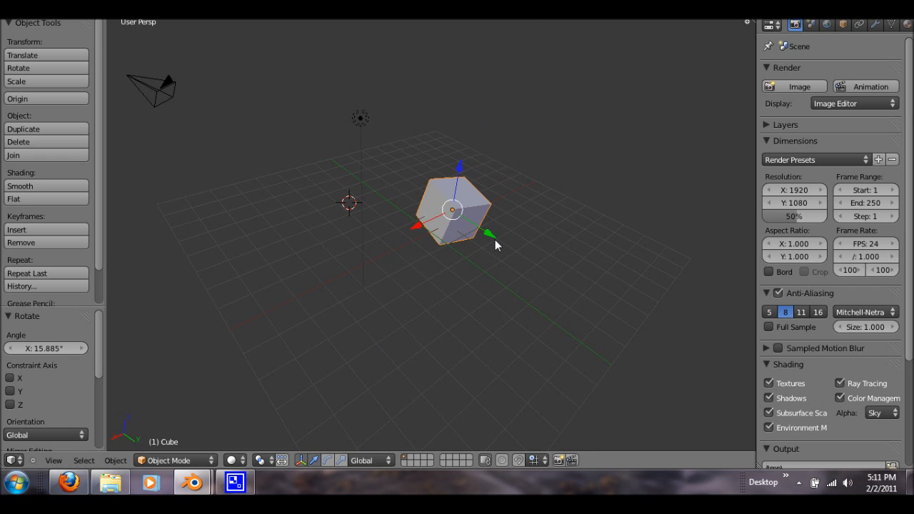
- Rotate the cube freely by about 140.17 degrees and switch the viewport display to wireframe
key("r")
left_click(406, 220)
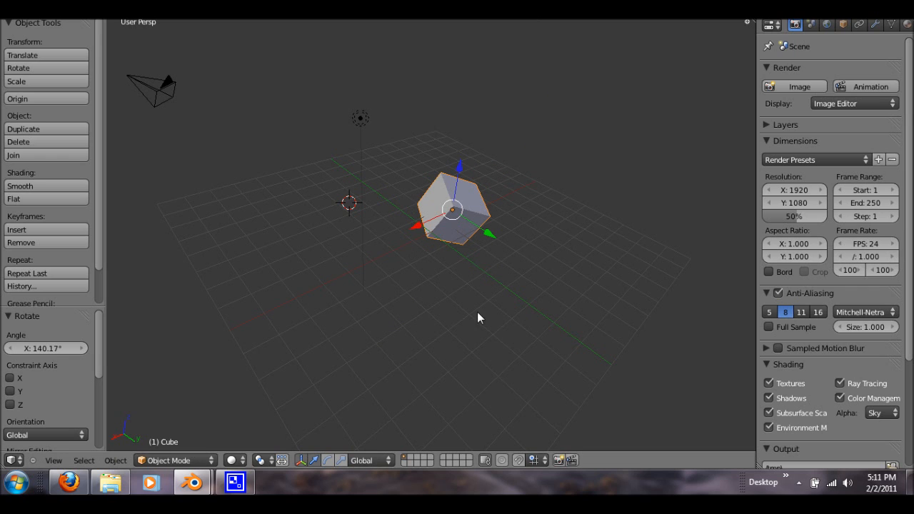
key("z")
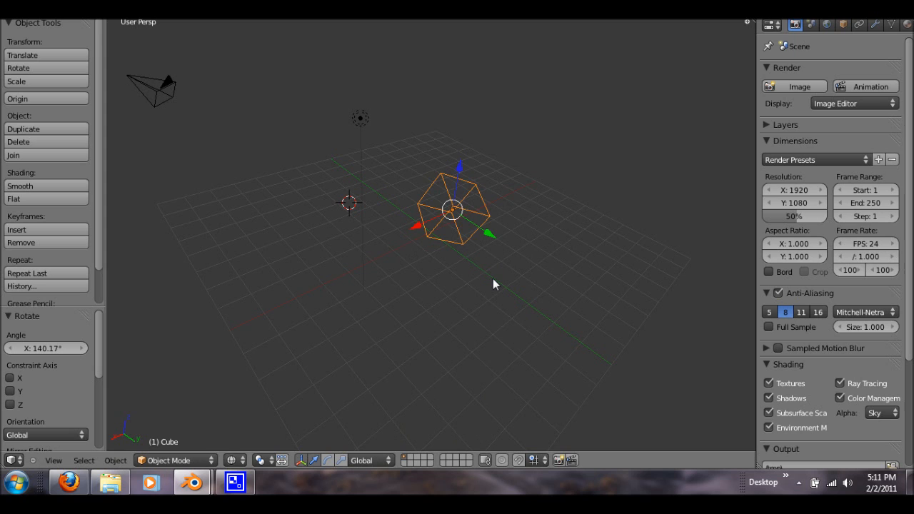
- Return the viewport to solid display and move the cube along its local Z axis after trying the global Z axis
key("z")
key("g")
key("z")
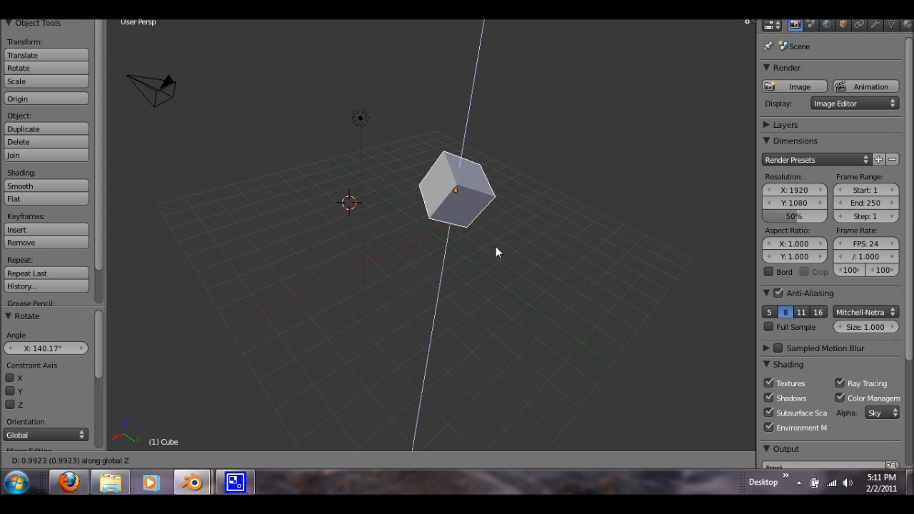
key("z")
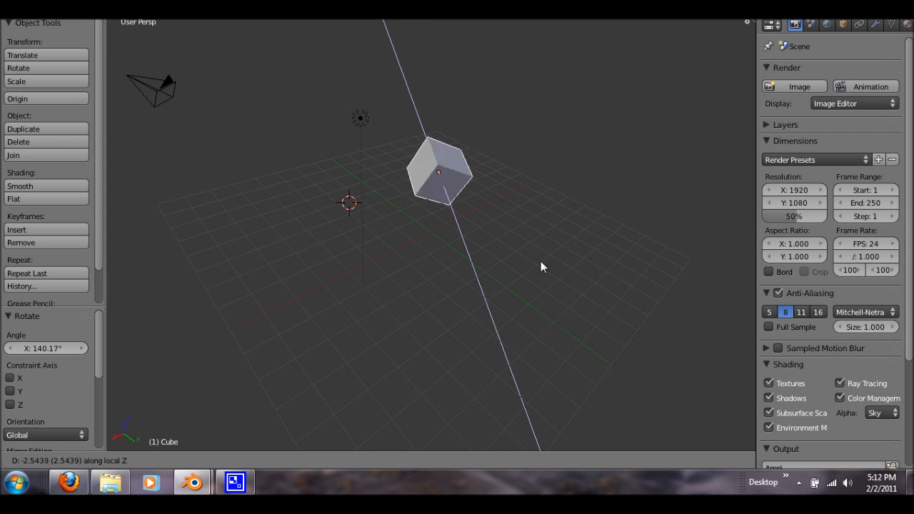
left_click(533, 289)
middle_click_drag(533, 289, 339, 172)
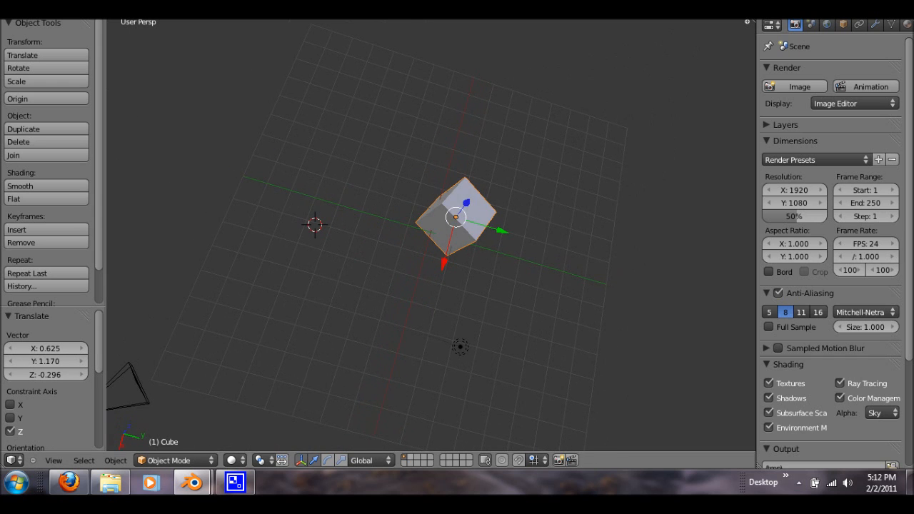
- Set the transform orientation to Local and move the cube along its local Z axis by about X -0.884, Y -1.655, Z 0.418
left_click(389, 459)
left_click(382, 433)
middle_click_drag(458, 285, 419, 199)
left_click_drag(485, 246, 457, 229)
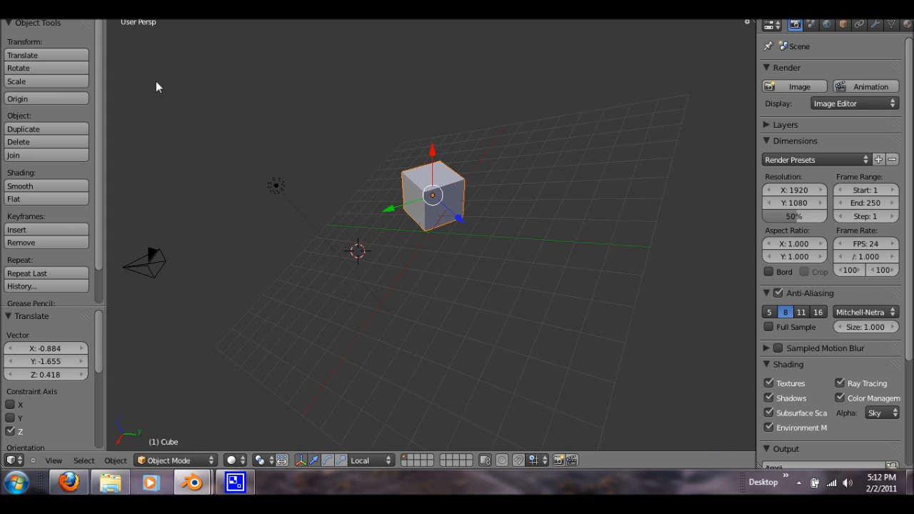
- Add a Monkey mesh at the 3D cursor and delete the cube
key("shift+a")
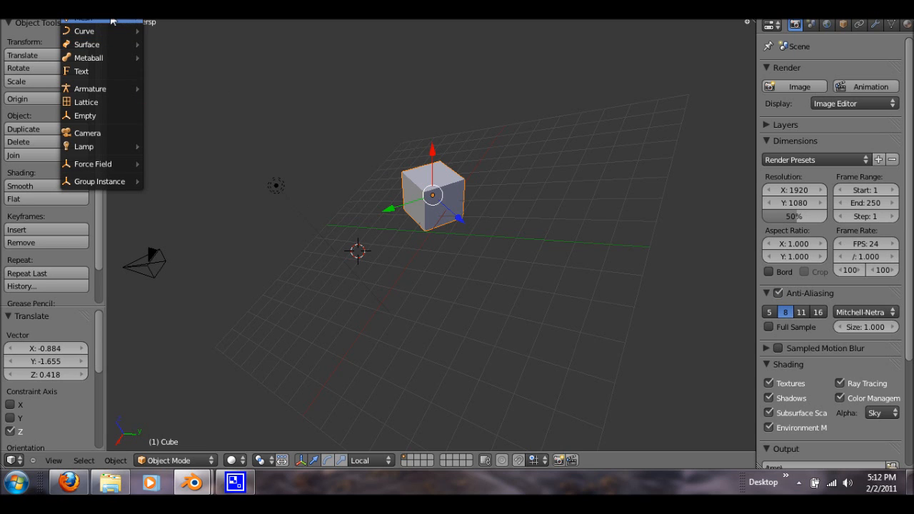
mouse_move(112, 21)
left_click(183, 129)
right_click(422, 202)
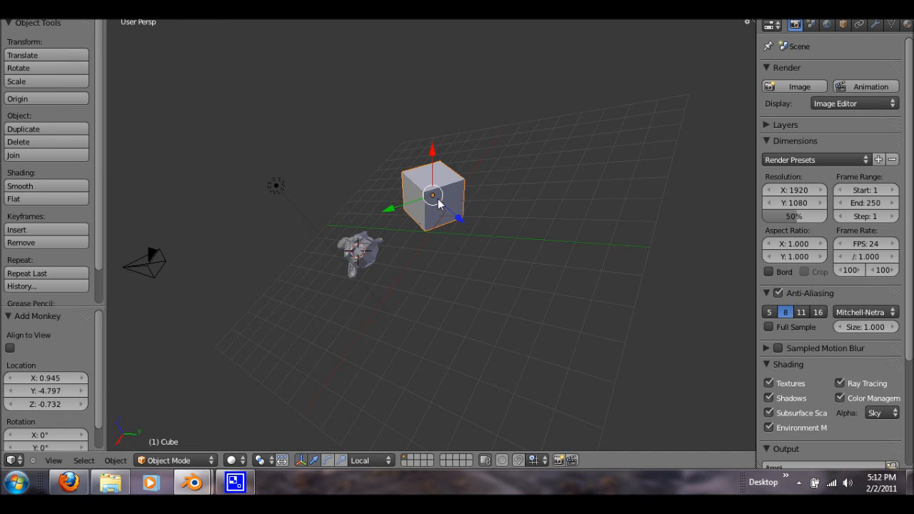
key("x")
left_click(439, 199)
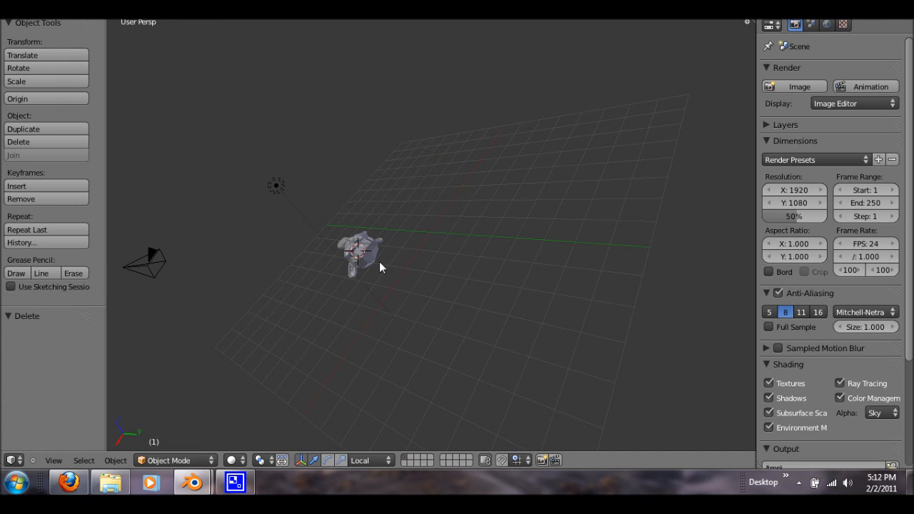
- Move the monkey by about X -3.174, Y 3.427, Z -1.267, and again in camera view by about X 1.352, Y 1.951, Z 0.687
right_click(368, 239)
key("g")
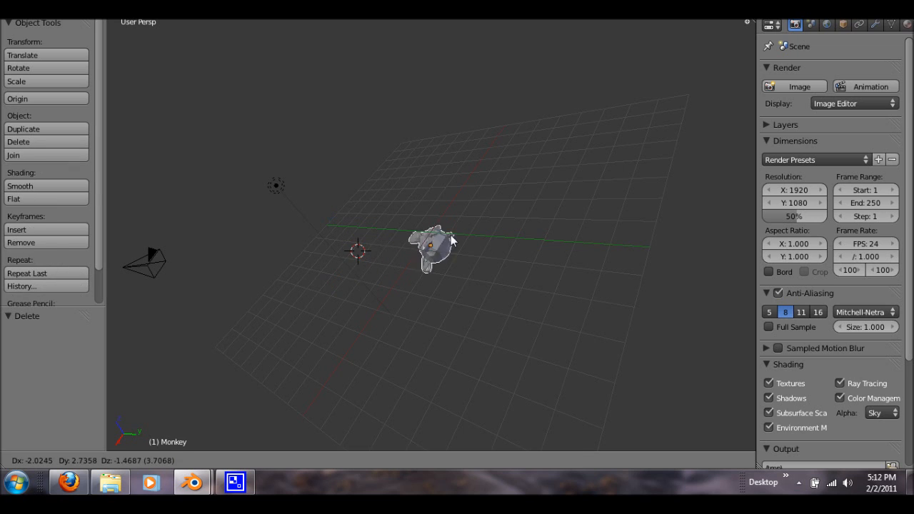
left_click(458, 226)
key("KP_0")
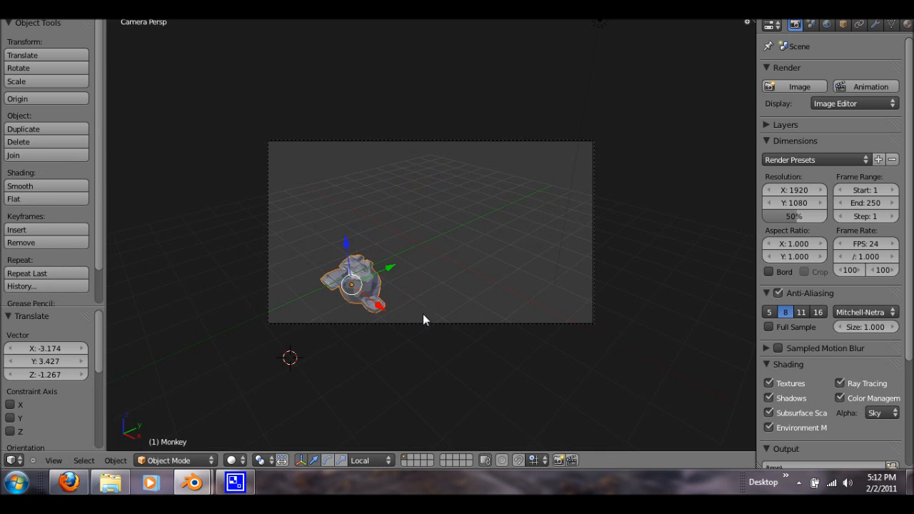
key("g")
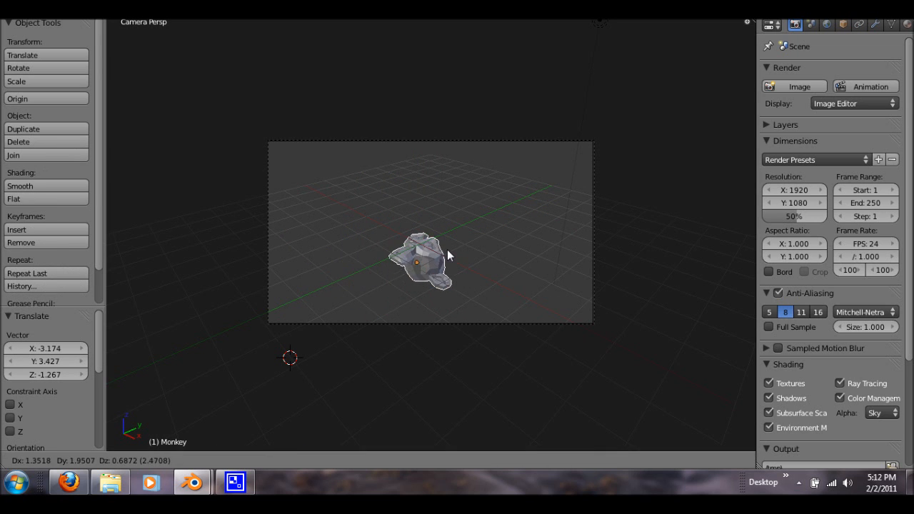
left_click(449, 257)
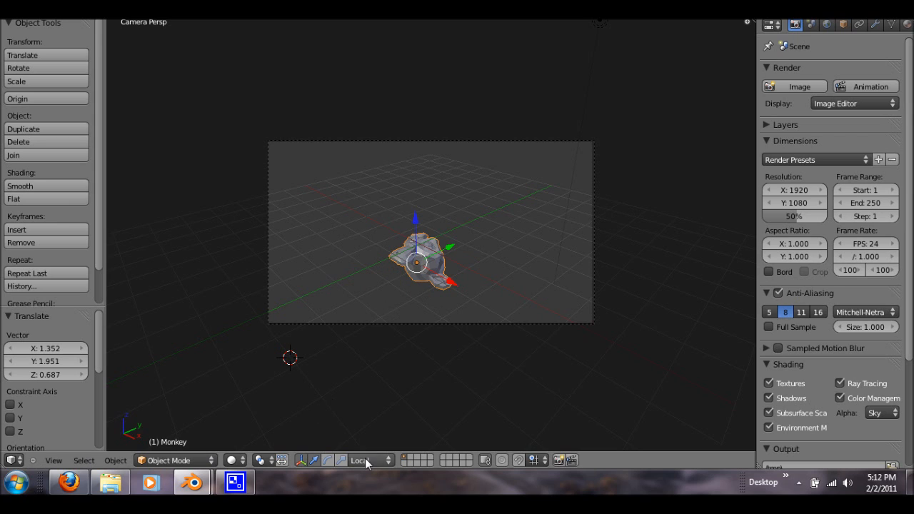
- Enable the rotate manipulator and turn the monkey to face the camera, ending with about -11.7 degrees around its local Y axis
left_click(327, 460)
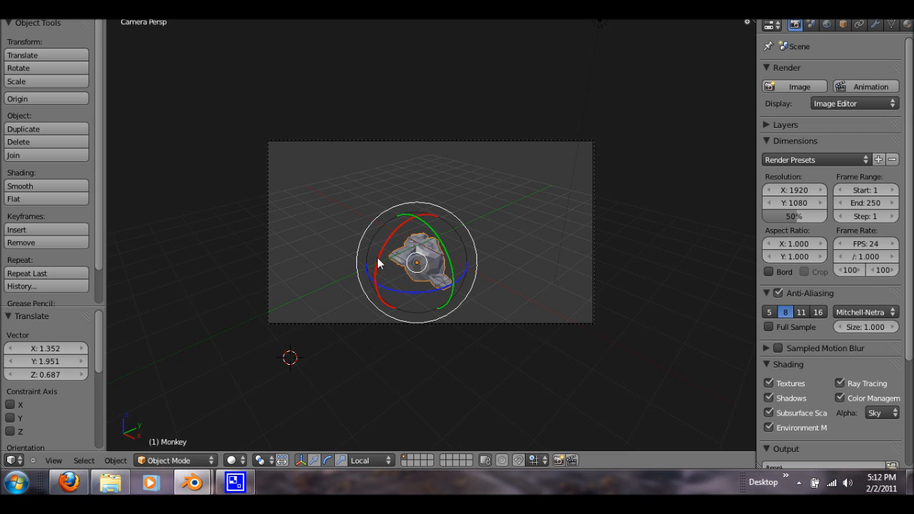
left_click_drag(424, 217, 437, 257)
mouse_move(363, 265)
left_mouse_down()
mouse_move(377, 275)
mouse_move(387, 260)
mouse_move(367, 256)
mouse_move(380, 259)
left_mouse_up()
scroll(449, 274, "up", 3)
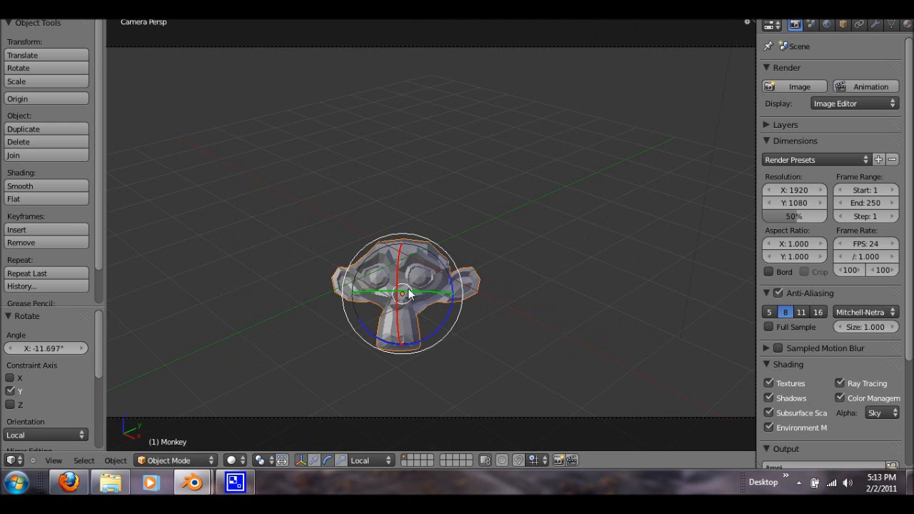
- Scale the monkey up to more than twice its size and rotate it about 1.29 degrees around its local X axis
scroll(419, 286, "down", 4)
key("s")
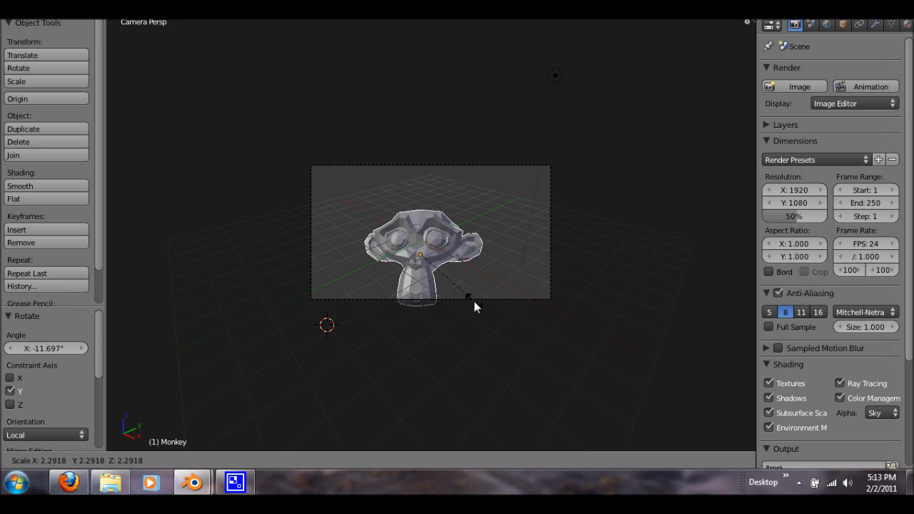
left_click(481, 307)
mouse_move(411, 271)
left_mouse_down()
mouse_move(414, 247)
mouse_move(418, 296)
mouse_move(416, 266)
left_mouse_up()
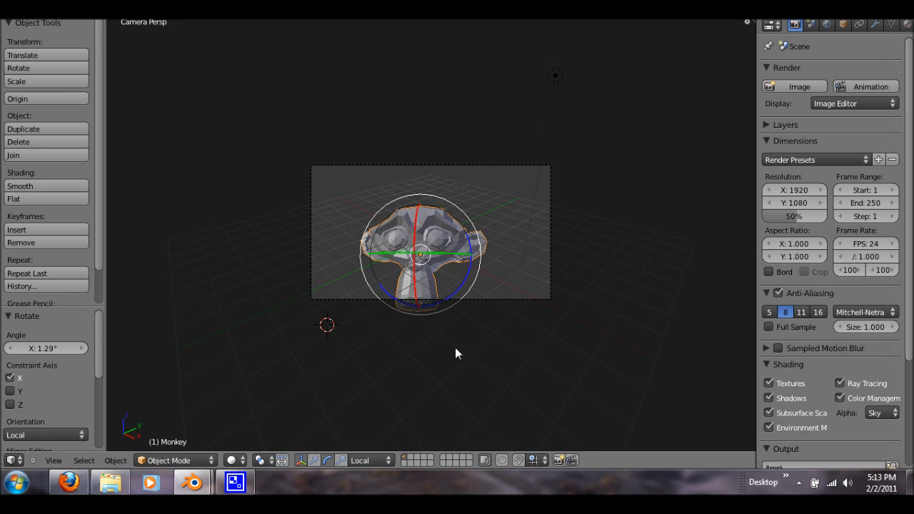
- Leave the camera view, enable the translate manipulator and nudge the monkey freely by about X 0.024, Y -0.001, Z -0.036
key("KP_0")
middle_click_drag(447, 355, 442, 140)
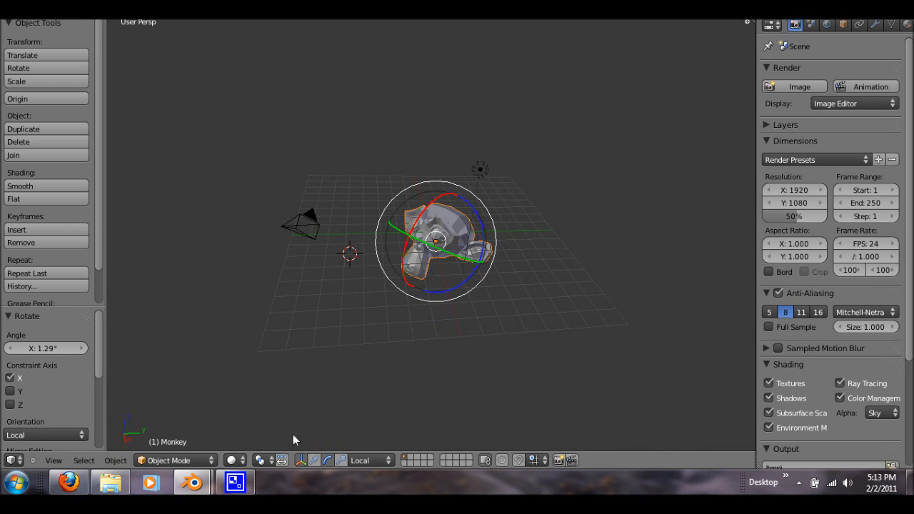
left_click(314, 462)
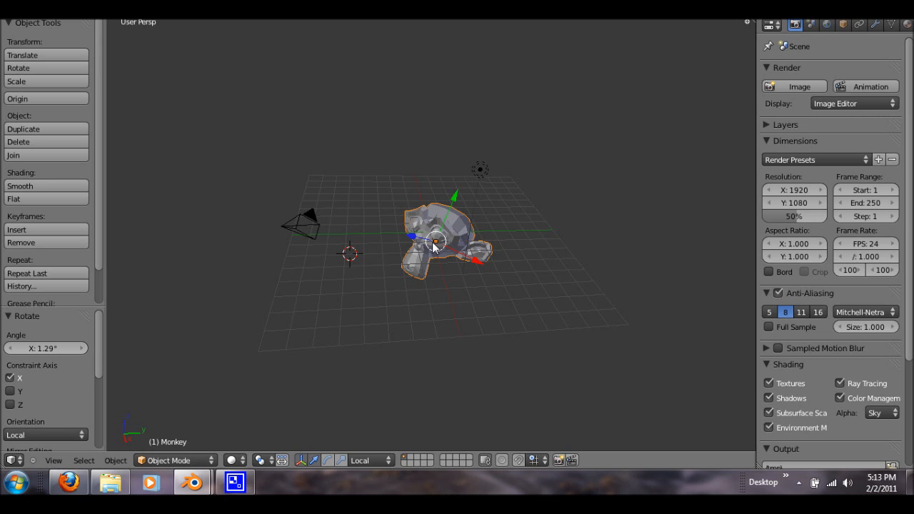
left_click_drag(433, 246, 430, 247)
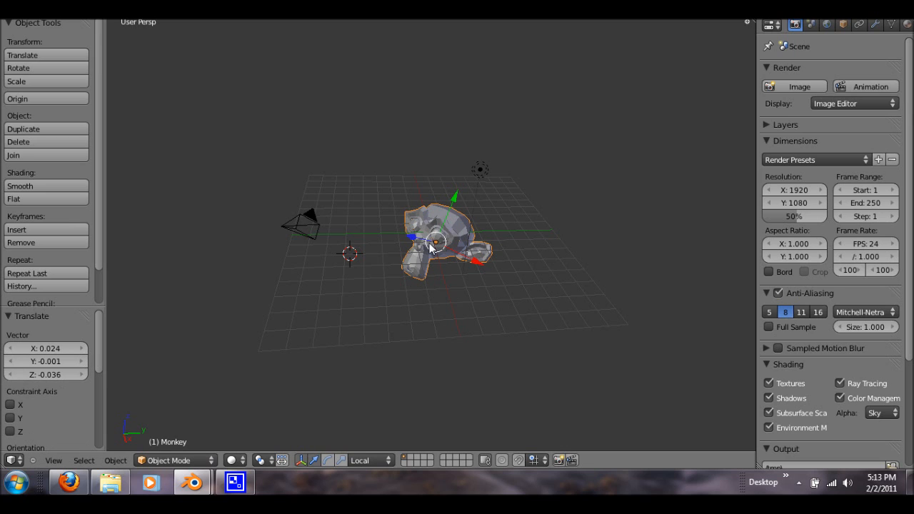
- Rotate the monkey freely by about 1.7 degrees from an orbited perspective view
key("KP_1")
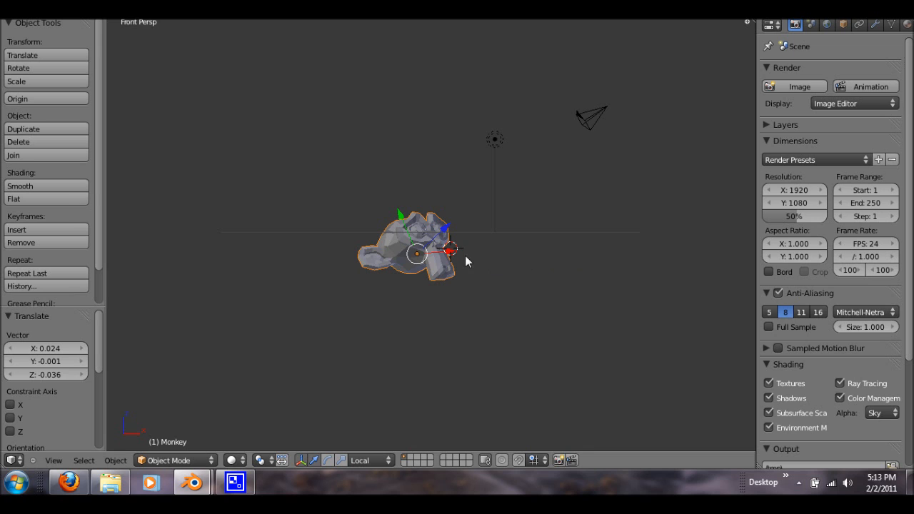
middle_click_drag(443, 257, 353, 288)
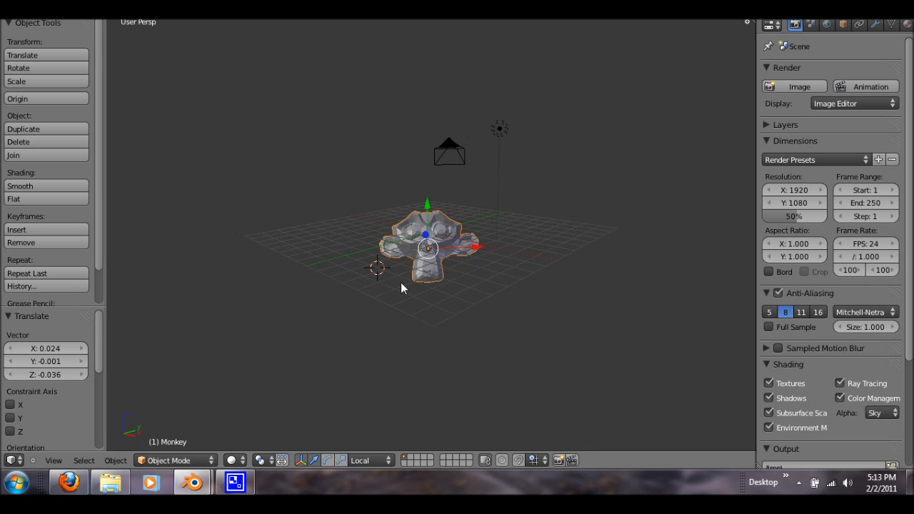
key("r")
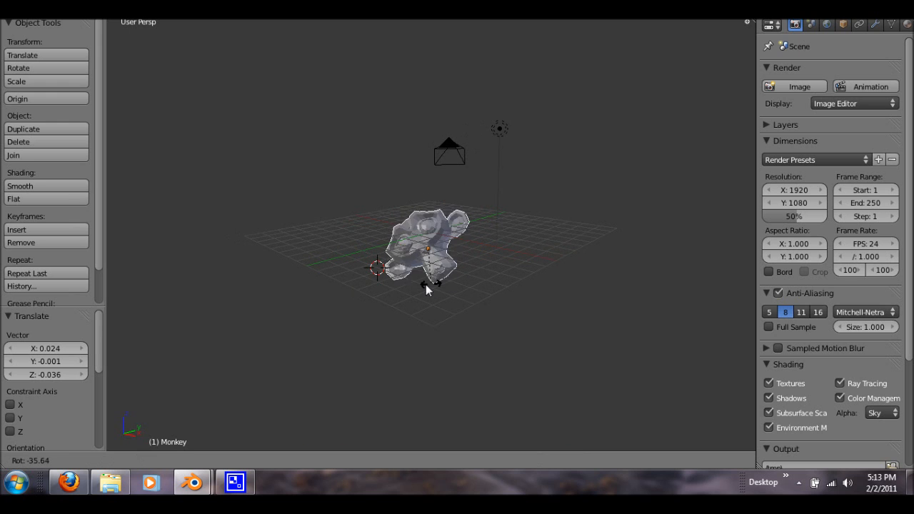
left_click(411, 277)
middle_click_drag(411, 277, 470, 365)
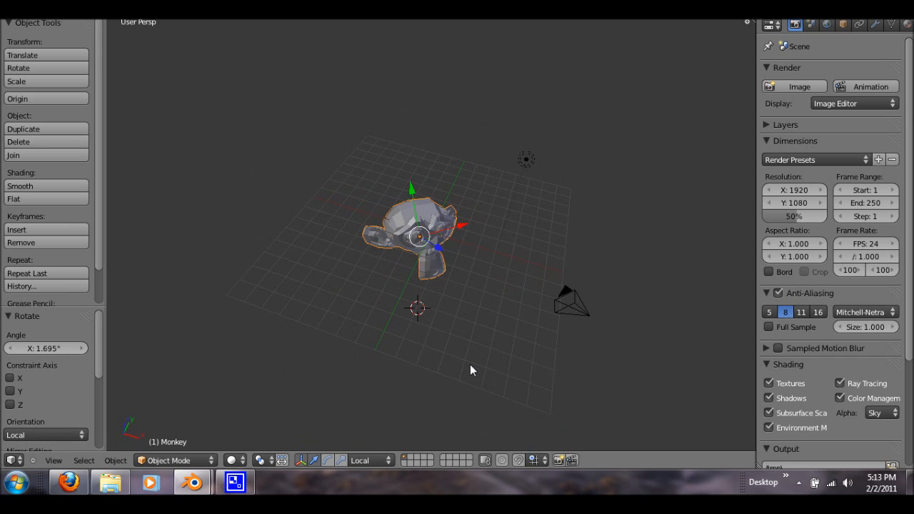
- Rotate the monkey by about -29.07 degrees in the front view
key("KP_0")
key("KP_1")
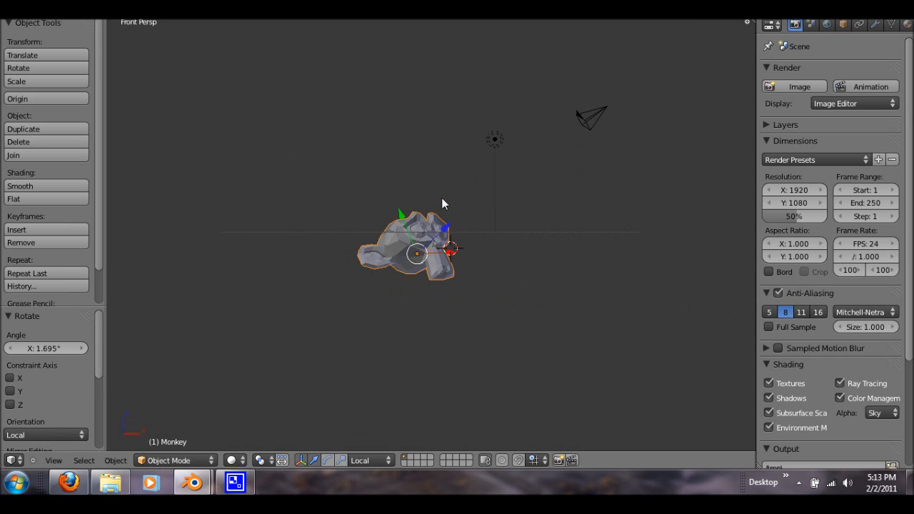
key("r")
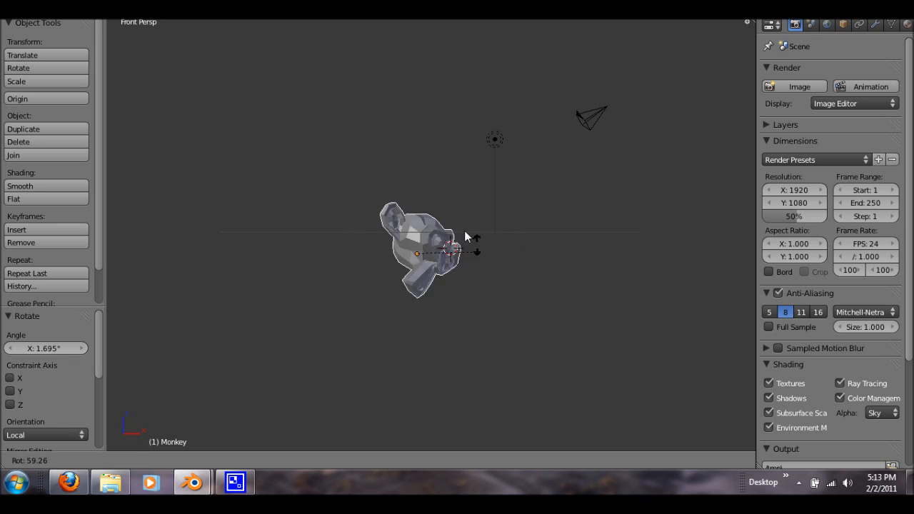
left_click(418, 200)
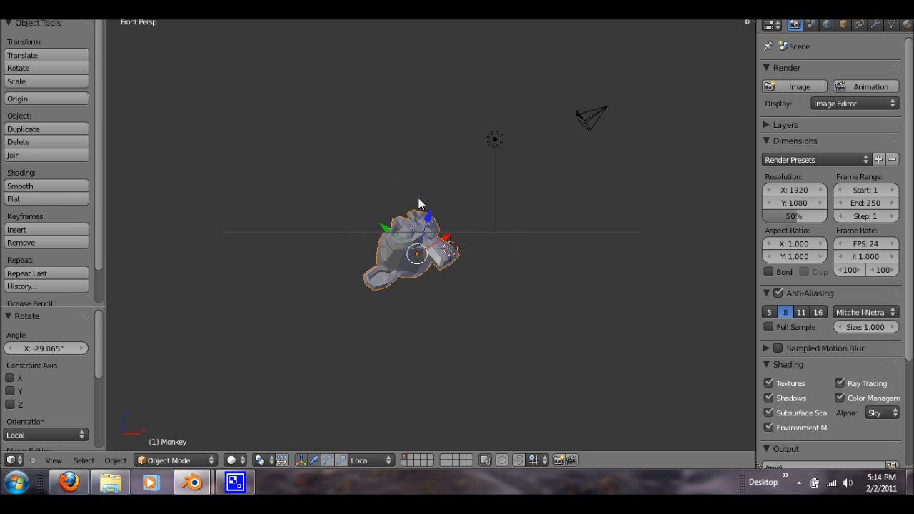
- Try rotating the monkey in the right view and in the top view
key("KP_3")
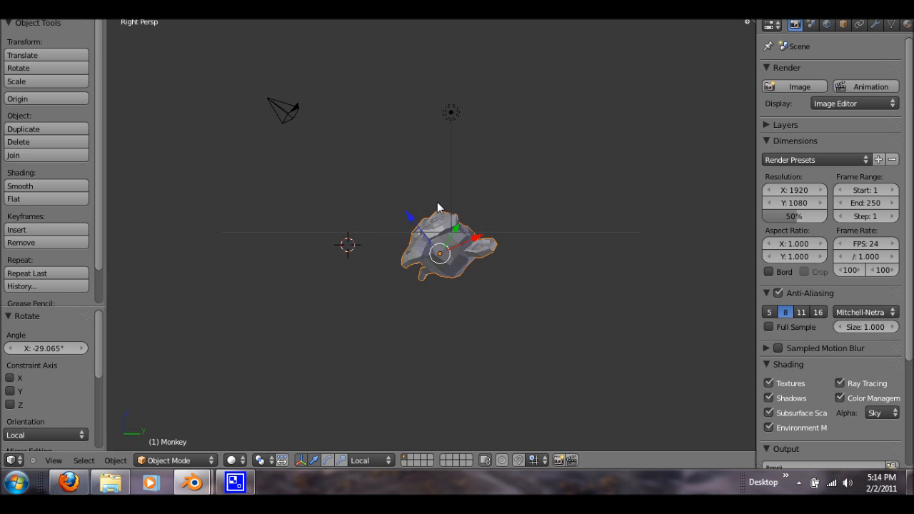
key("r")
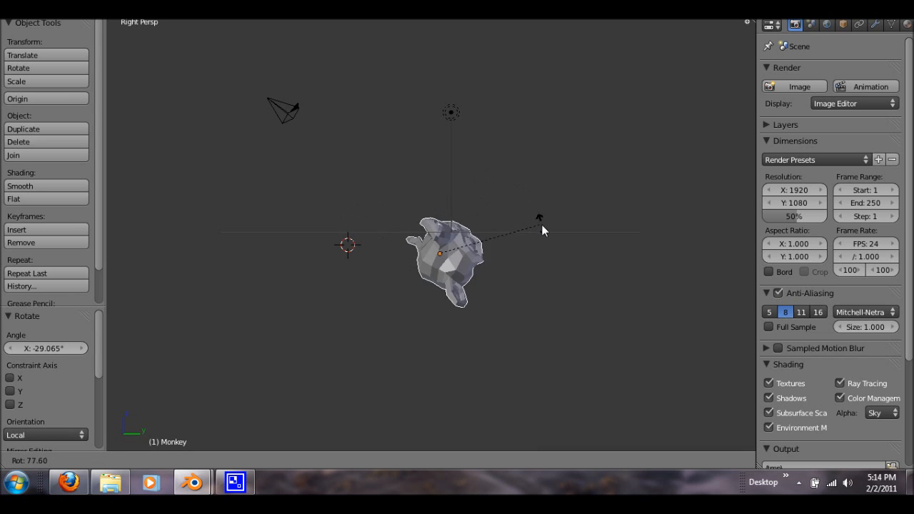
left_click(413, 195)
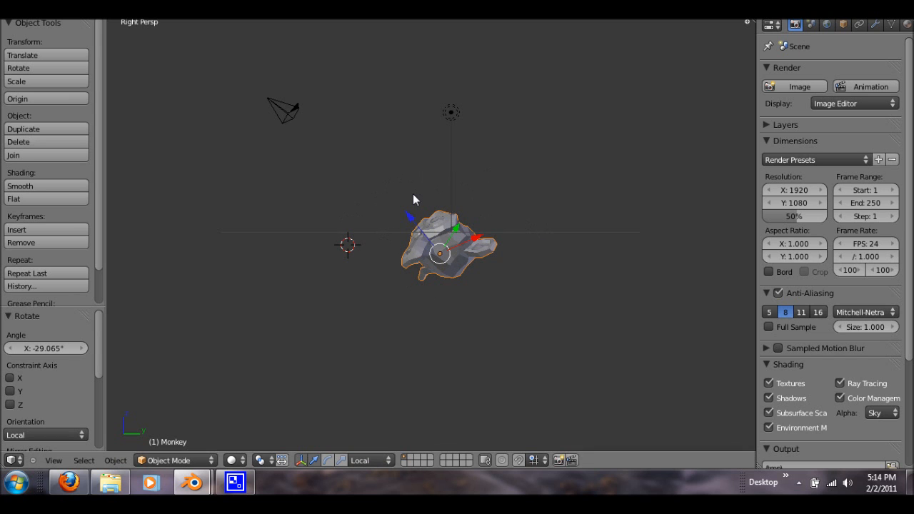
key("KP_7")
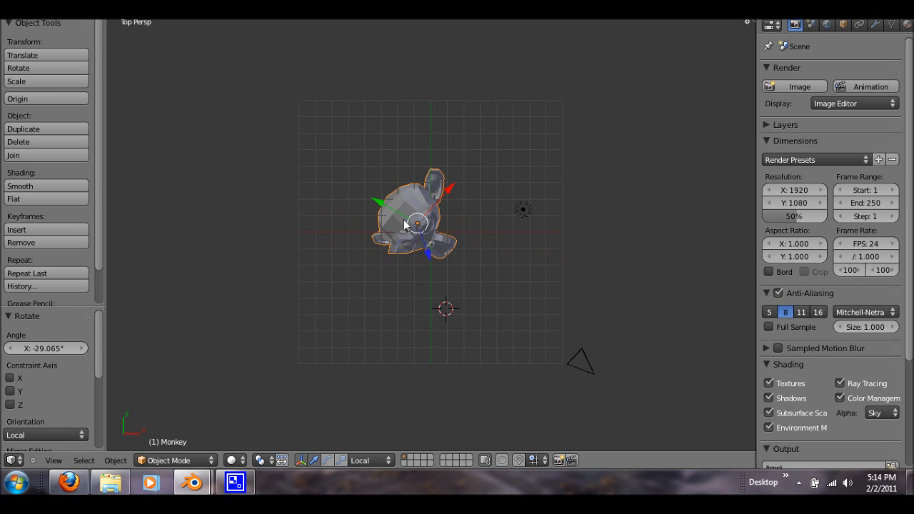
key("r")
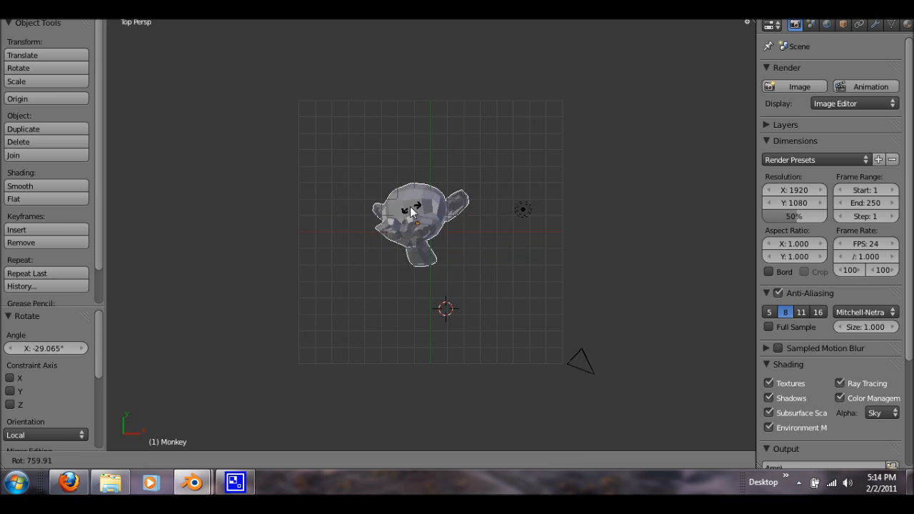
left_click(404, 230)
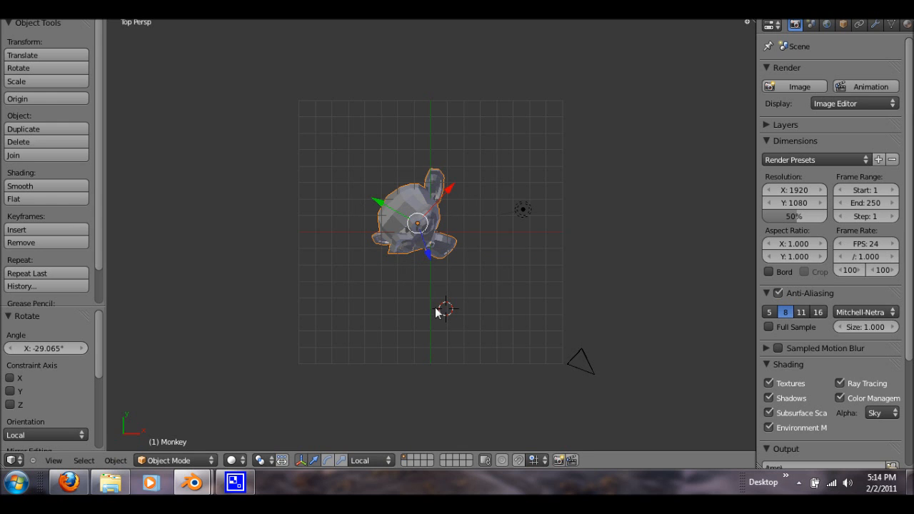
- Try rotating the monkey freely in the camera view
middle_click_drag(439, 312, 374, 226)
key("KP_0")
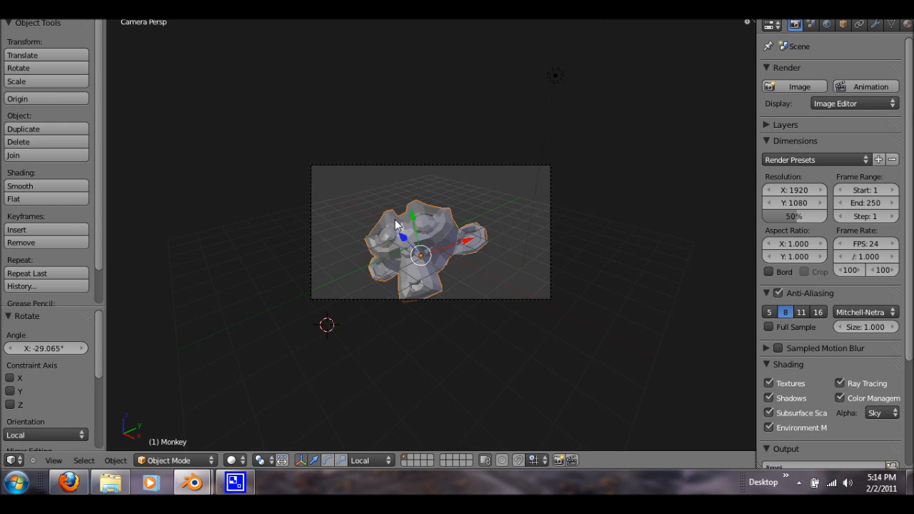
key("r")
right_click(418, 227)
- Leave the camera view and switch the visible scene layer to the second one
scroll(418, 230, "up", 4)
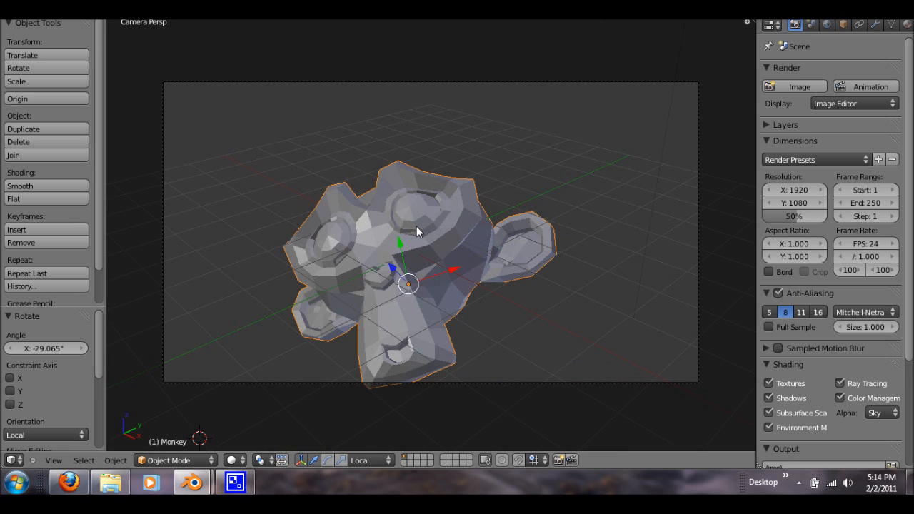
middle_click_drag(417, 227, 450, 259)
middle_click_drag(484, 307, 365, 259)
middle_click_drag(622, 122, 460, 333)
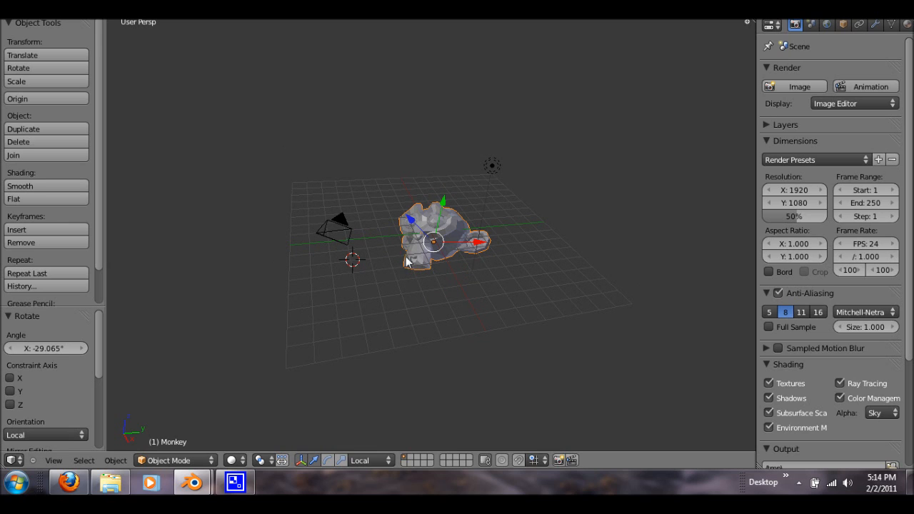
left_click(410, 460)
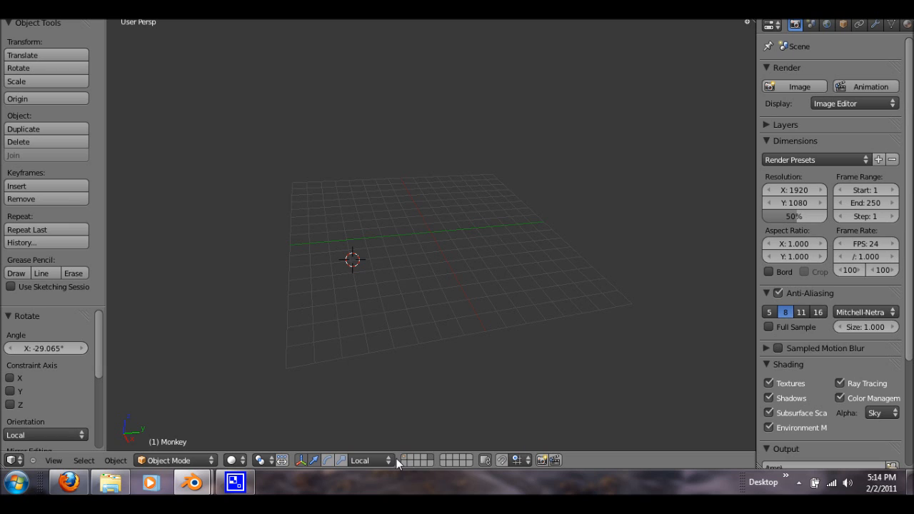
- Show the first scene layer and add a mesh cube at the 3D cursor
left_click(403, 458)
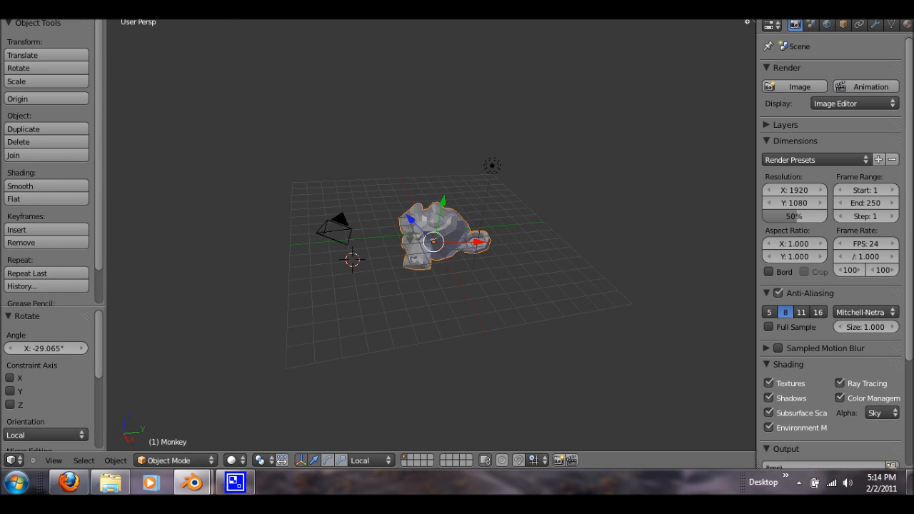
key("shift+a")
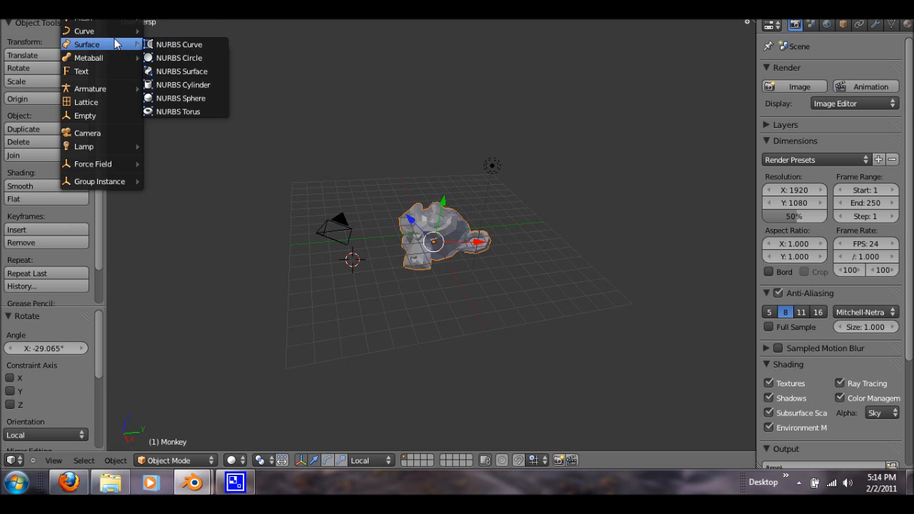
mouse_move(107, 18)
left_click(190, 36)
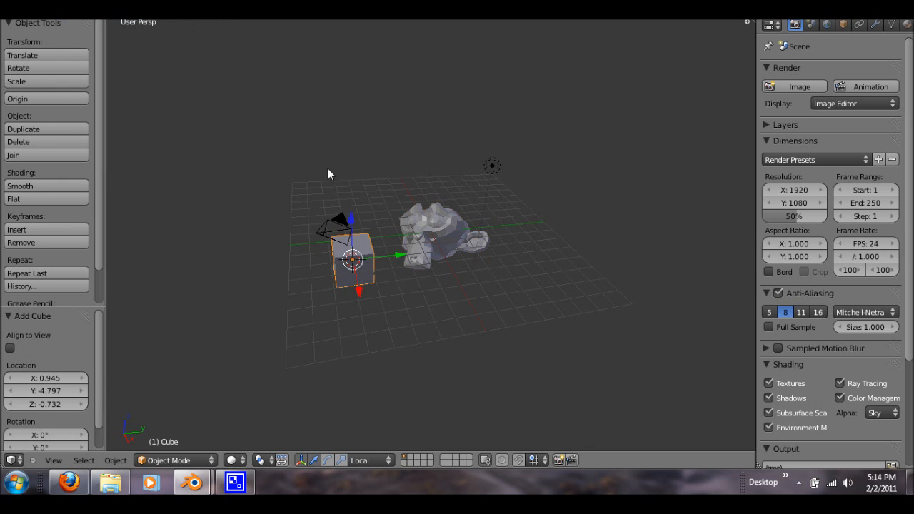
- Duplicate the cube to the monkey's other side, and duplicate that copy with an offset of about X -4.806, Y -8.226, Z 2.614
key("shift+d")
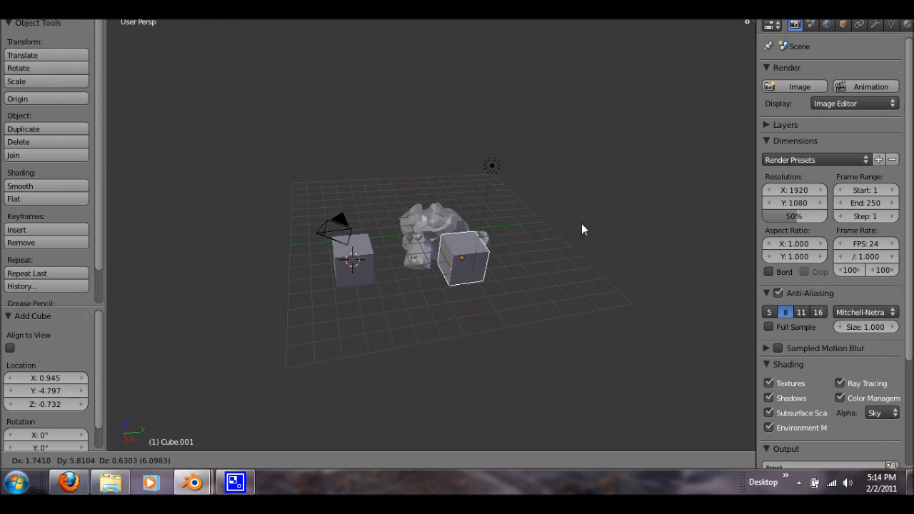
left_click(649, 226)
key("shift+d")
left_click(277, 106)
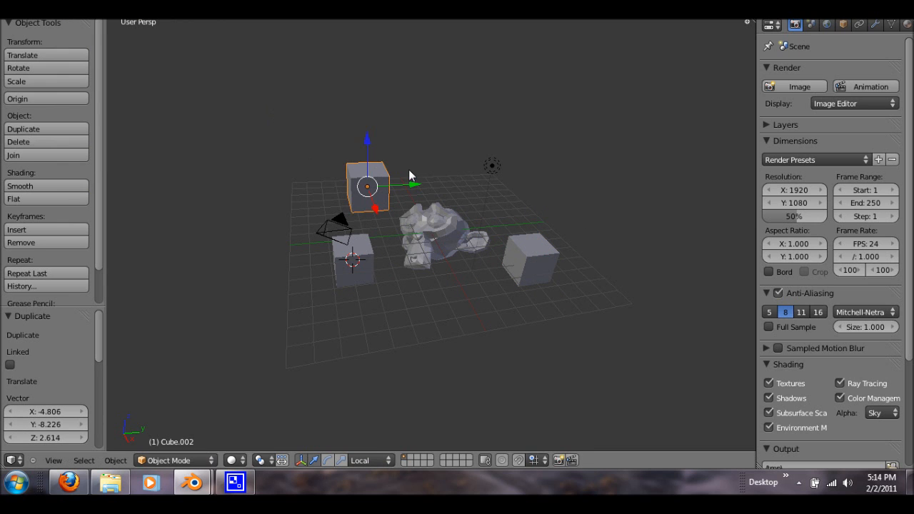
- Select all three cubes together and hide them
middle_click_drag(449, 295, 399, 246)
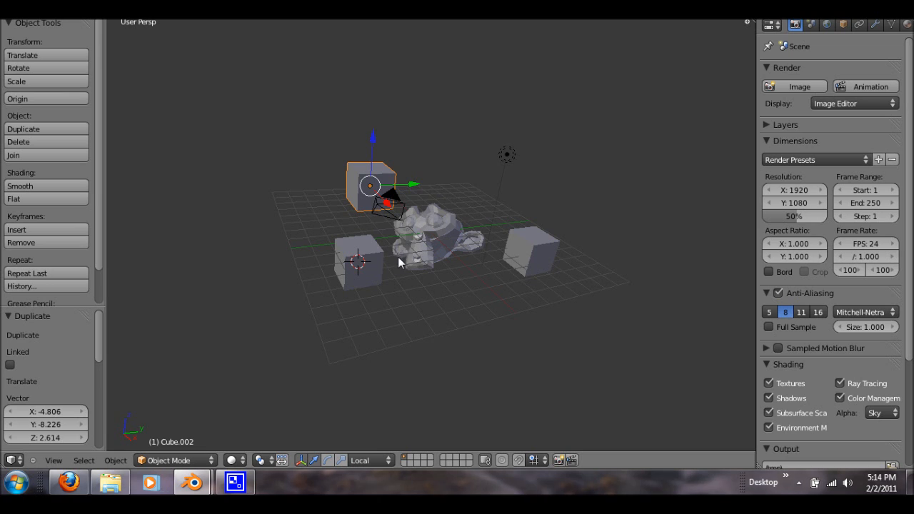
right_click(355, 259, "shift")
right_click(540, 234, "shift")
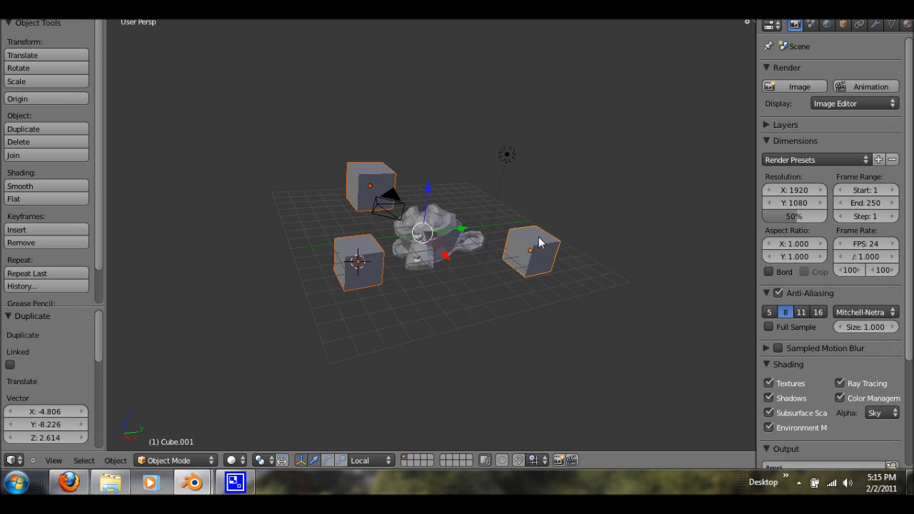
key("h")
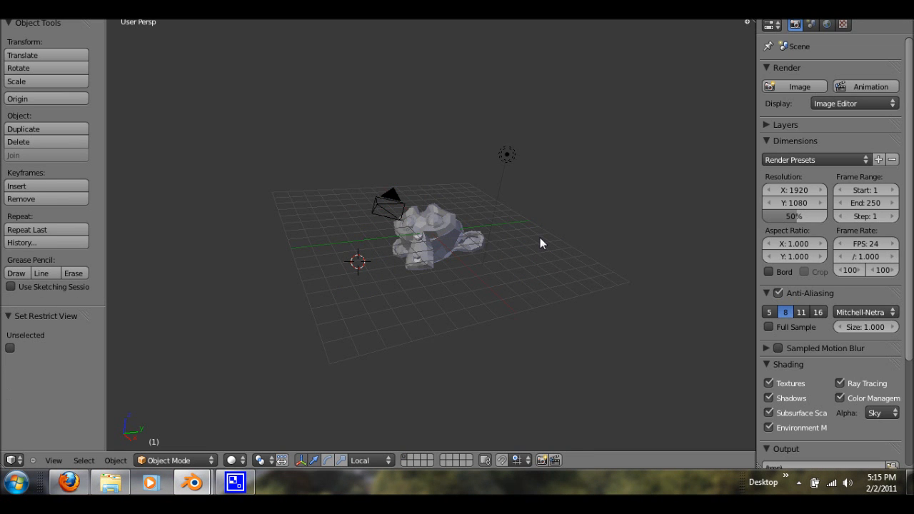
- Select the monkey and scale it uniformly by about 1.439
mouse_move(388, 243)
middle_mouse_down()
mouse_move(397, 281)
mouse_move(403, 245)
middle_mouse_up()
right_click(404, 245)
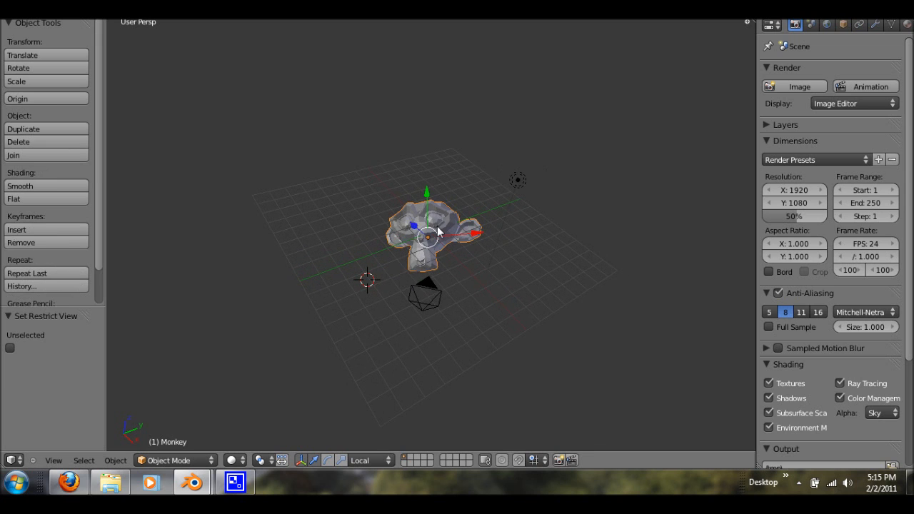
scroll(441, 227, "up", 3)
key("s")
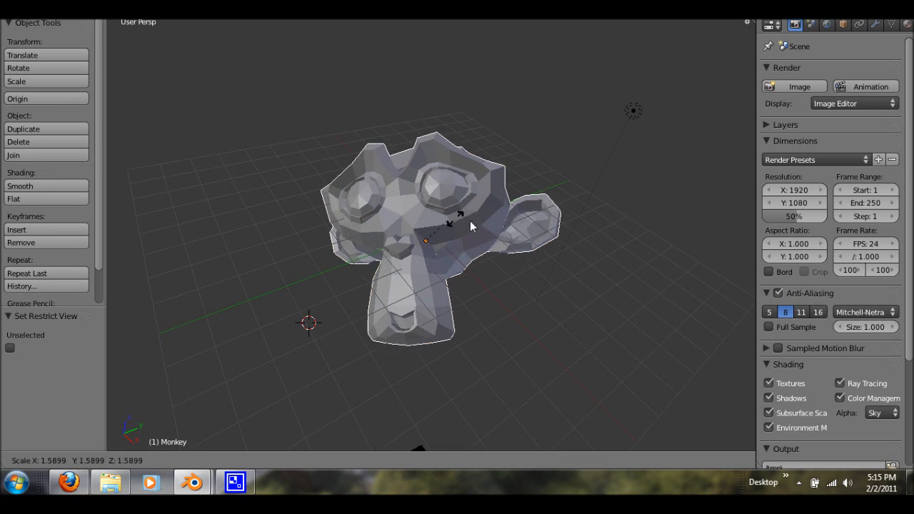
left_click(444, 223)
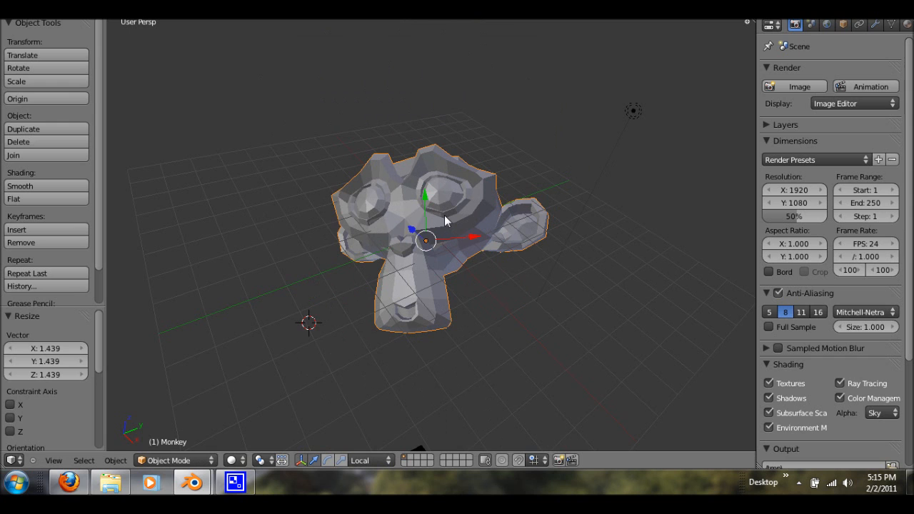
- Reveal the hidden cubes around the monkey
key("alt+h")
scroll(445, 215, "down", 3)
middle_click_drag(469, 287, 510, 197)
- Move the cube at the 3D cursor and the cube beside the monkey's ear to the second layer
right_click(558, 214)
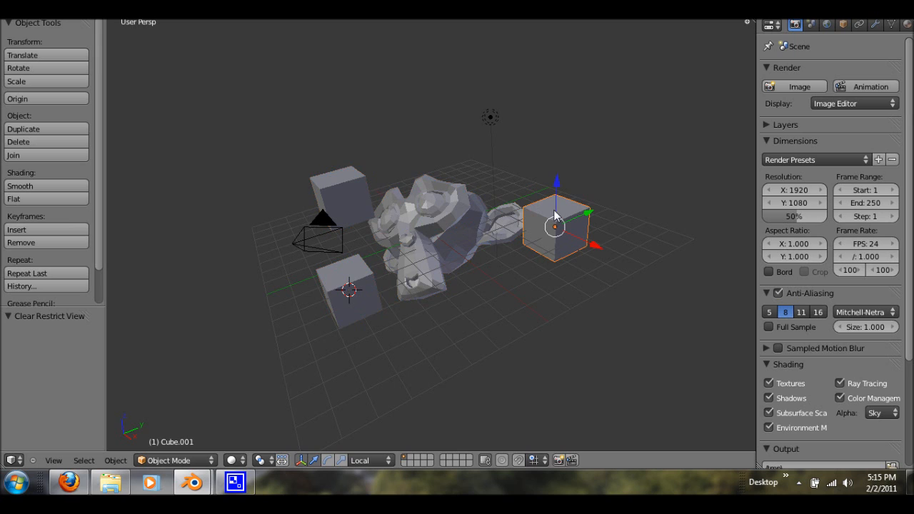
right_click(329, 200, "shift")
right_click(380, 275, "shift")
right_click(379, 275)
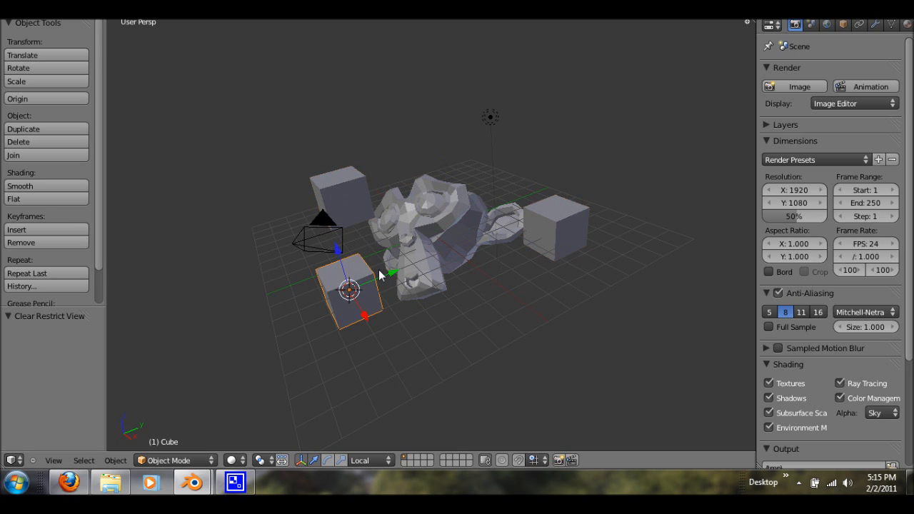
right_click(539, 236, "shift")
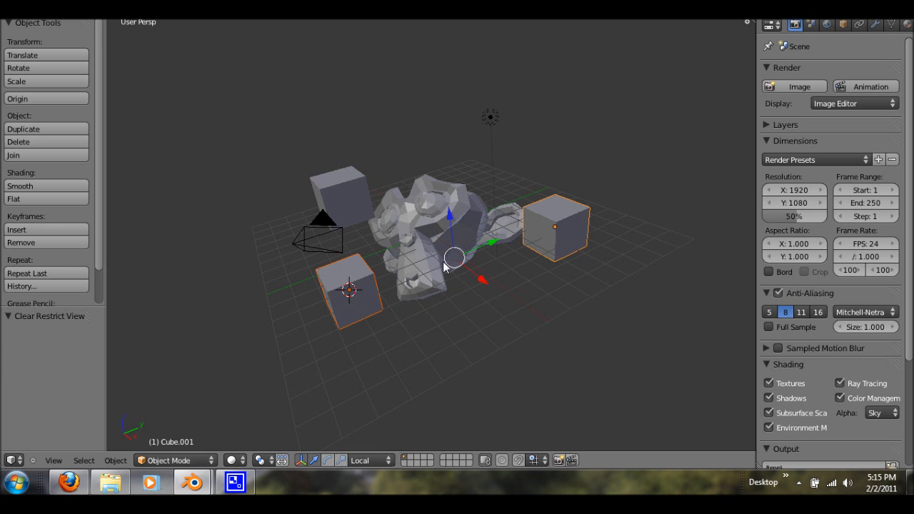
key("m")
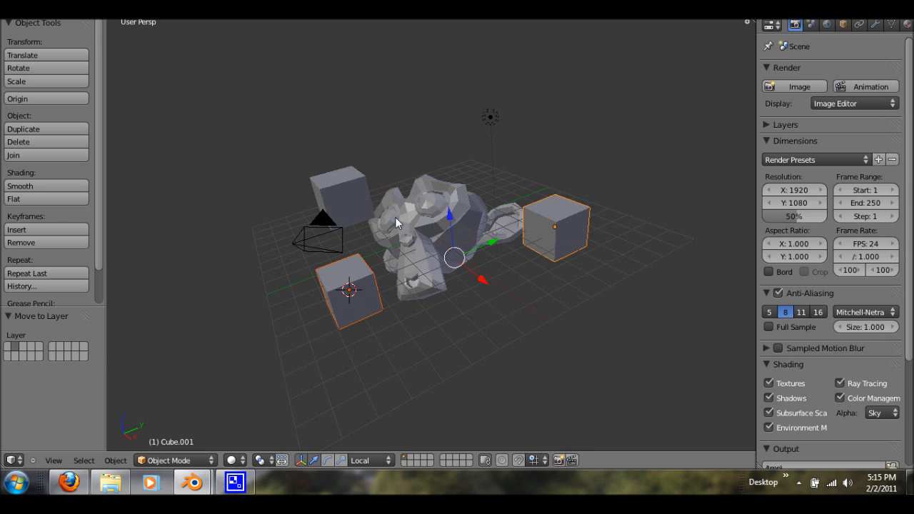
key("m")
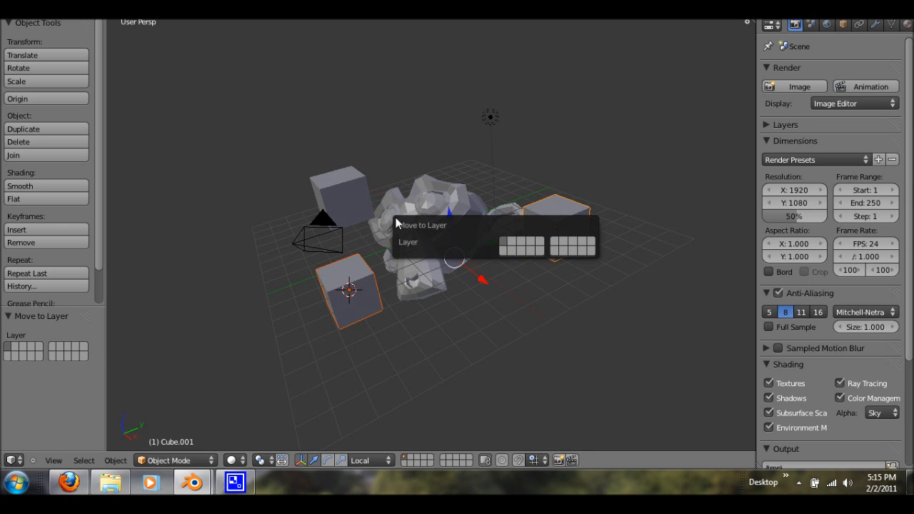
left_click(509, 246)
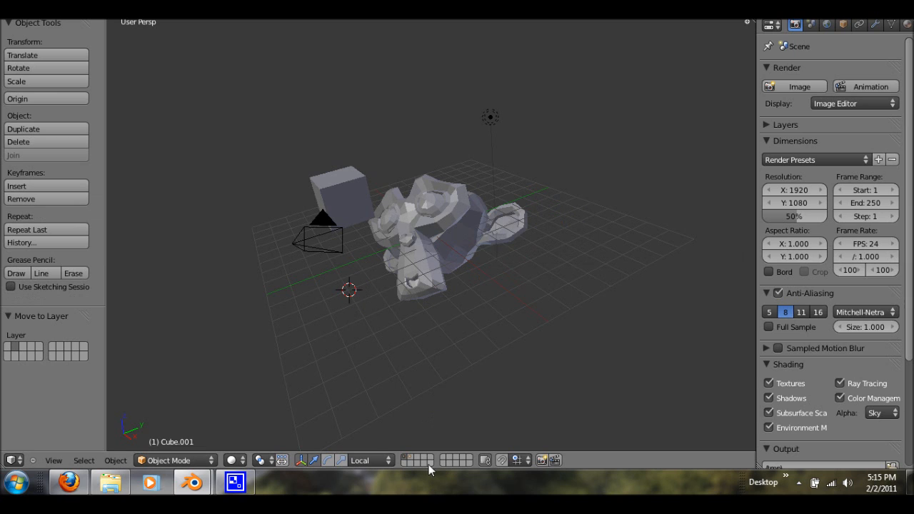
- Show only the second layer and deselect the two cubes on it
left_click(409, 458)
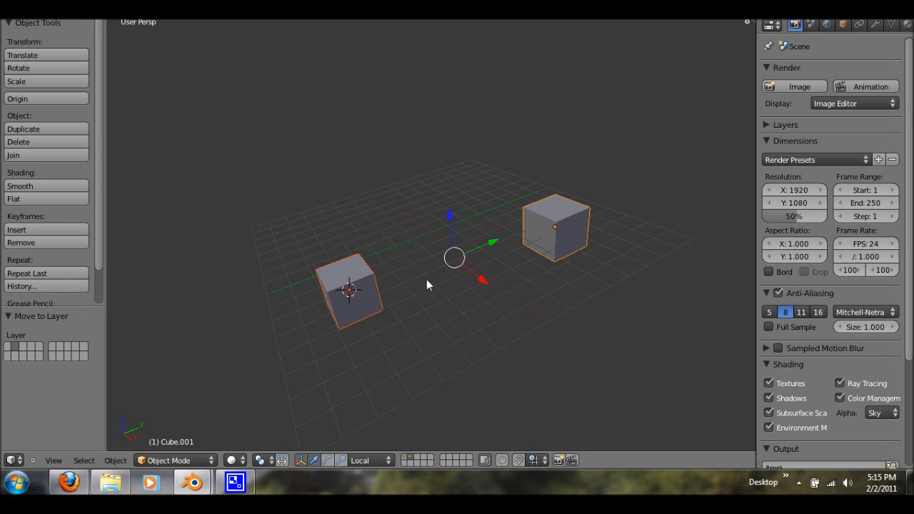
key("Tab")
key("Tab")
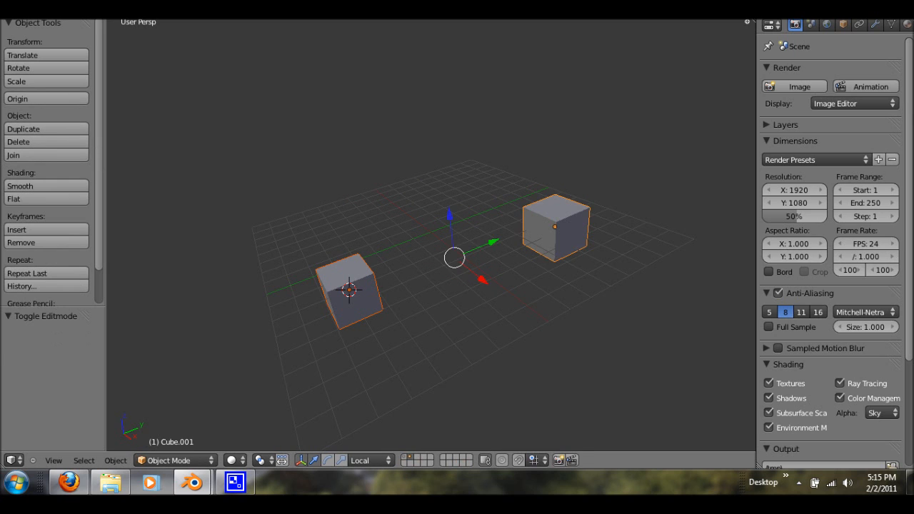
key("a")
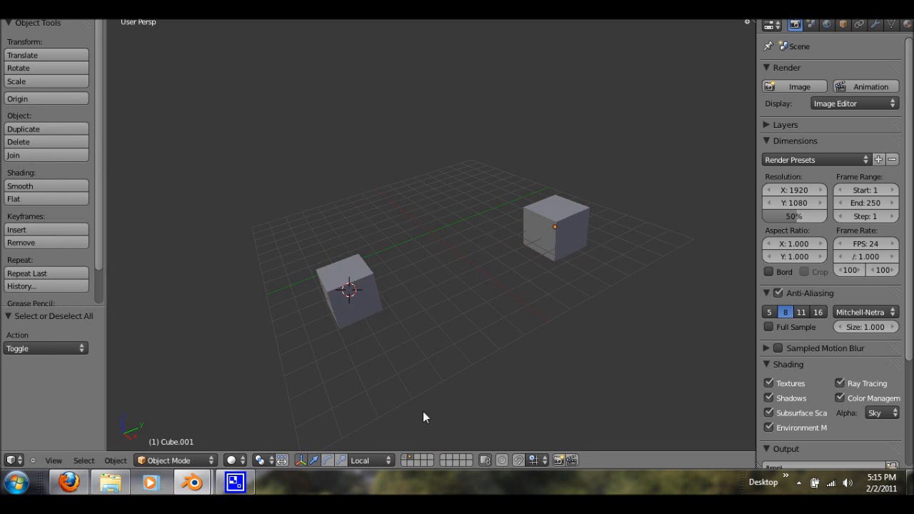
- Switch back to the first layer and select the monkey to inspect it up close
left_click(405, 459)
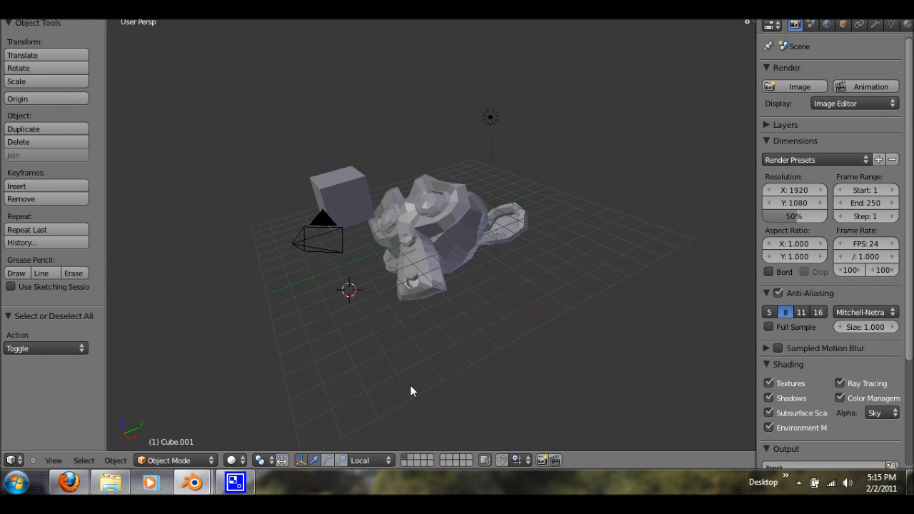
right_click(412, 284)
scroll(436, 300, "down", 1)
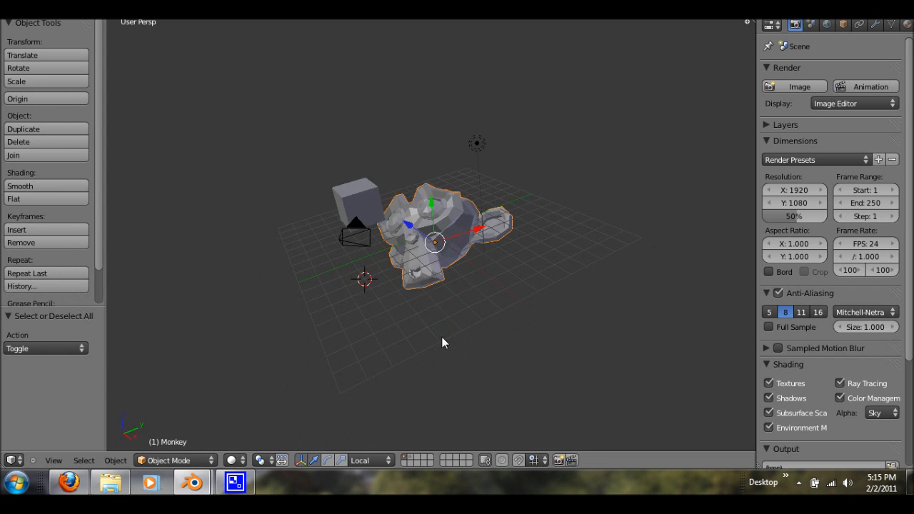
scroll(442, 336, "up", 5)
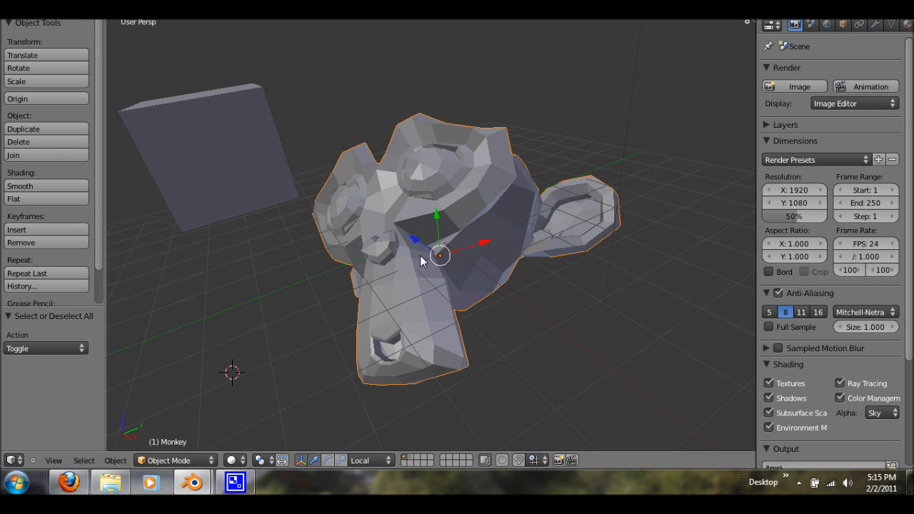
scroll(435, 263, "down", 2)
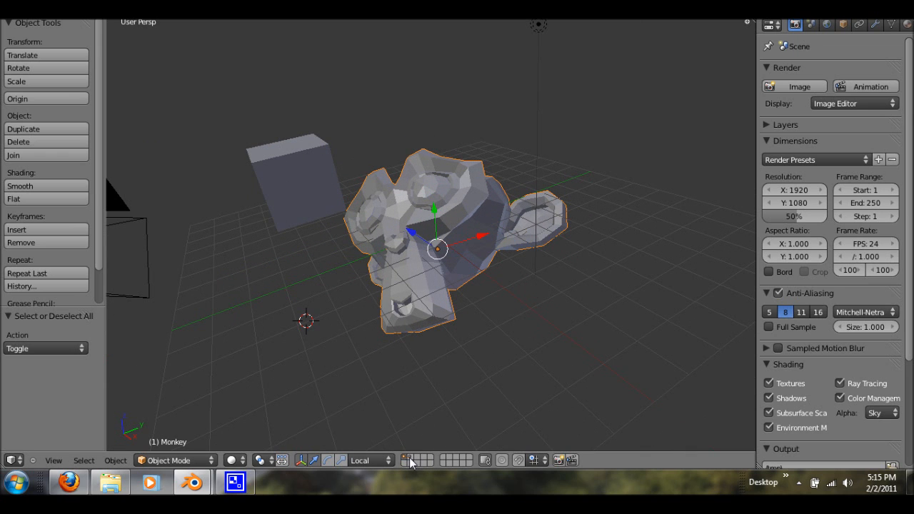
scroll(351, 373, "down", 3)
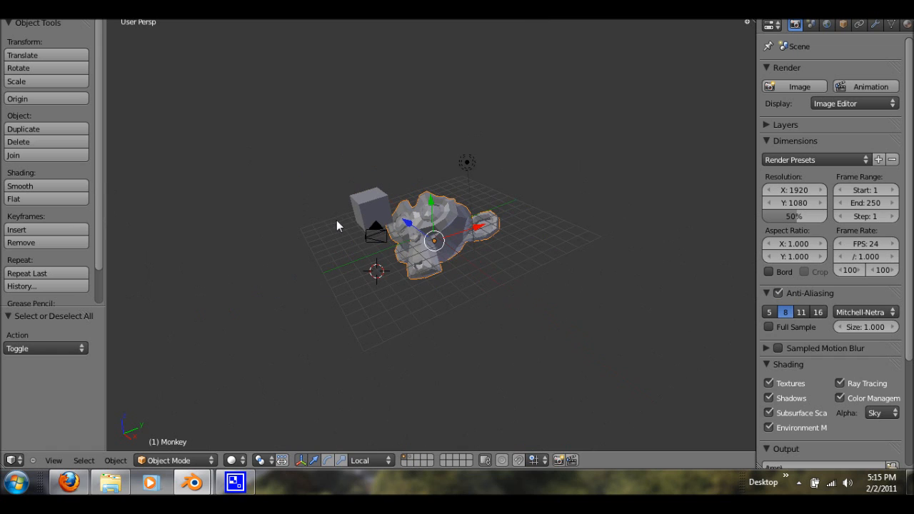
- Select the camera and the lamp and move them to the third layer
scroll(337, 221, "up", 2)
right_click(327, 248)
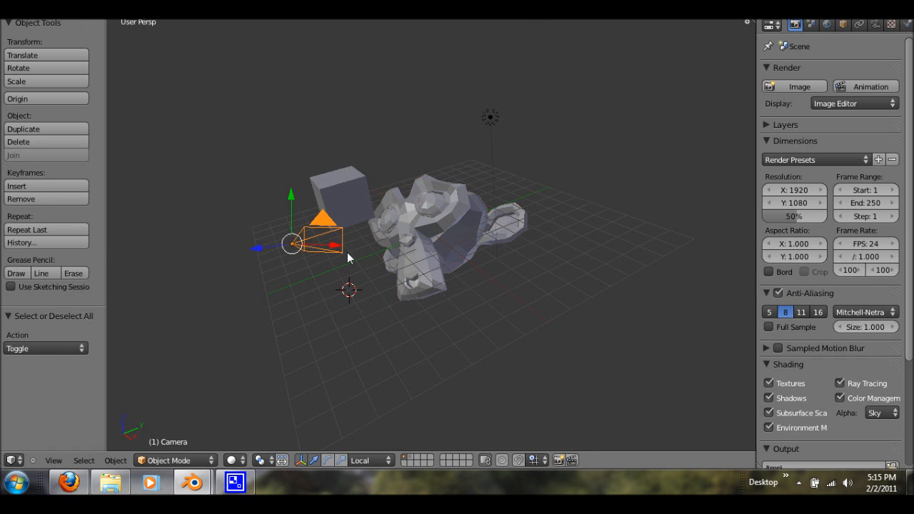
right_click(491, 118)
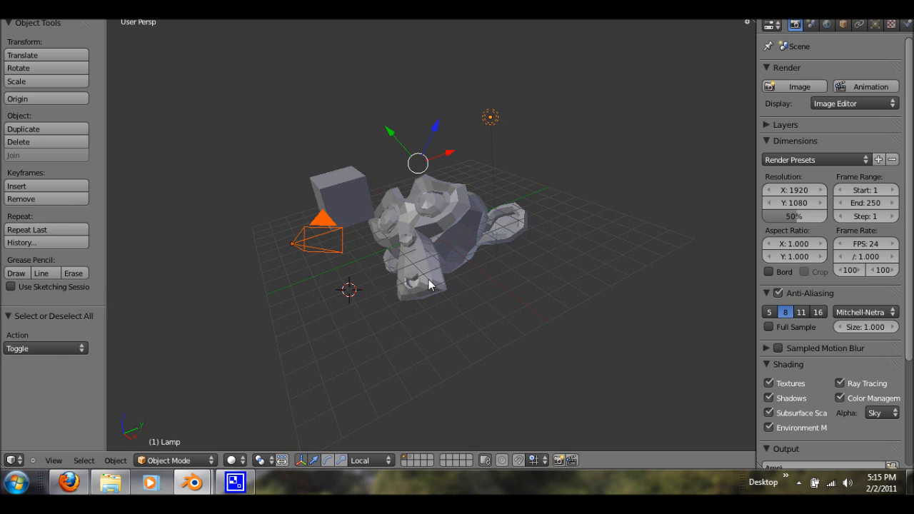
key("m")
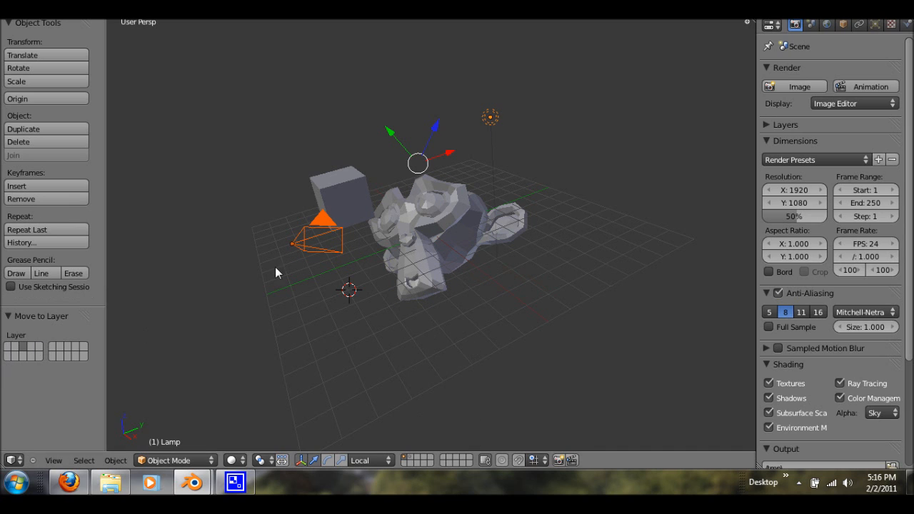
key("m")
left_click(463, 263)
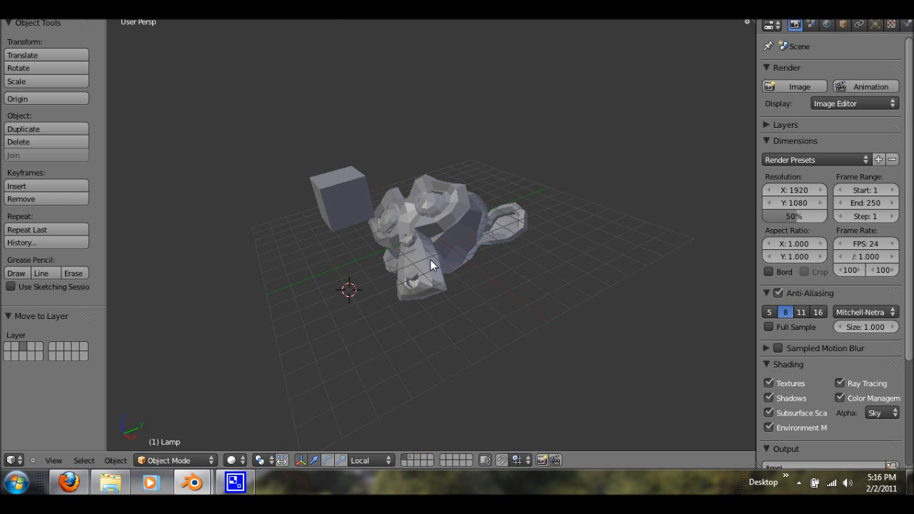
- Render the scene with the lamp and camera on a hidden layer, and return to the 3D view
key("F12")
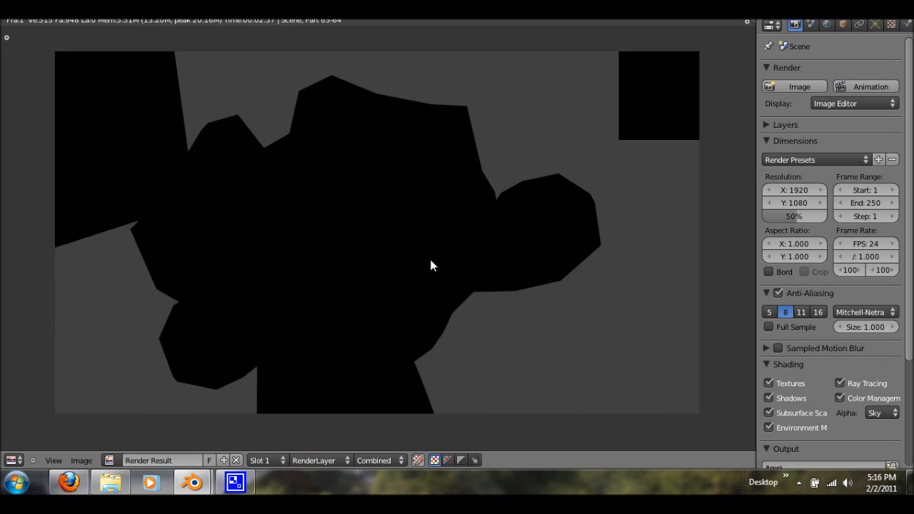
key("Escape")
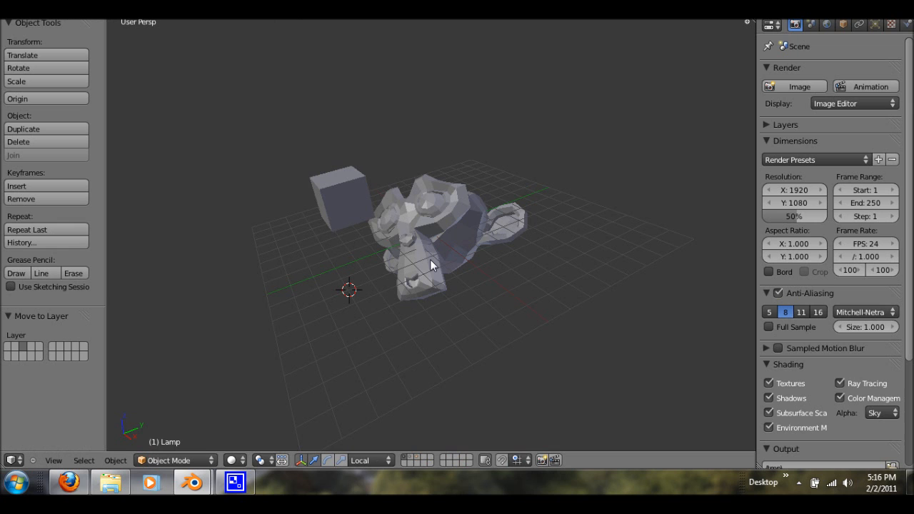
middle_click_drag(449, 364, 433, 210)
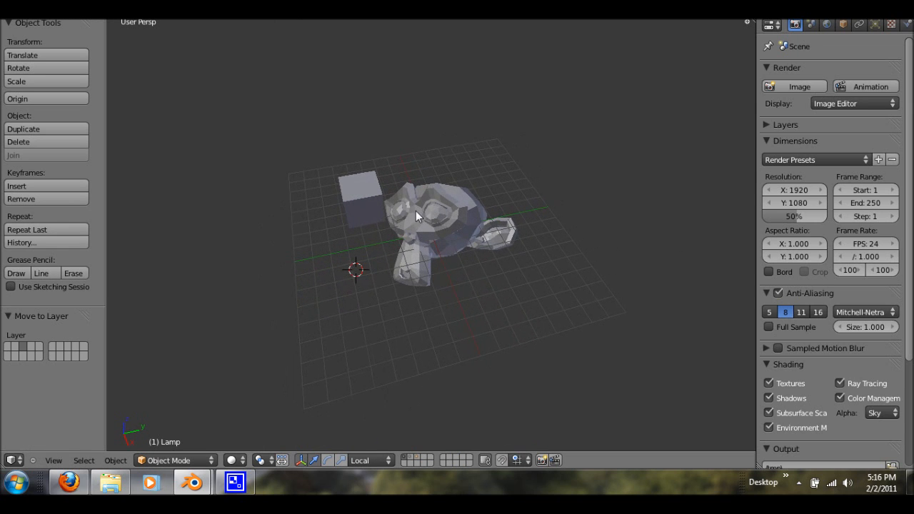
scroll(416, 211, "up", 2)
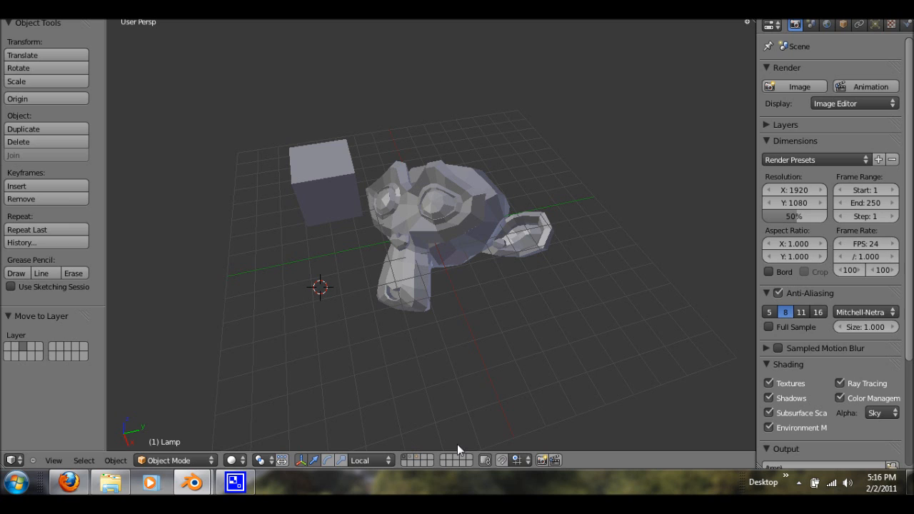
right_click(421, 459)
right_click(415, 457)
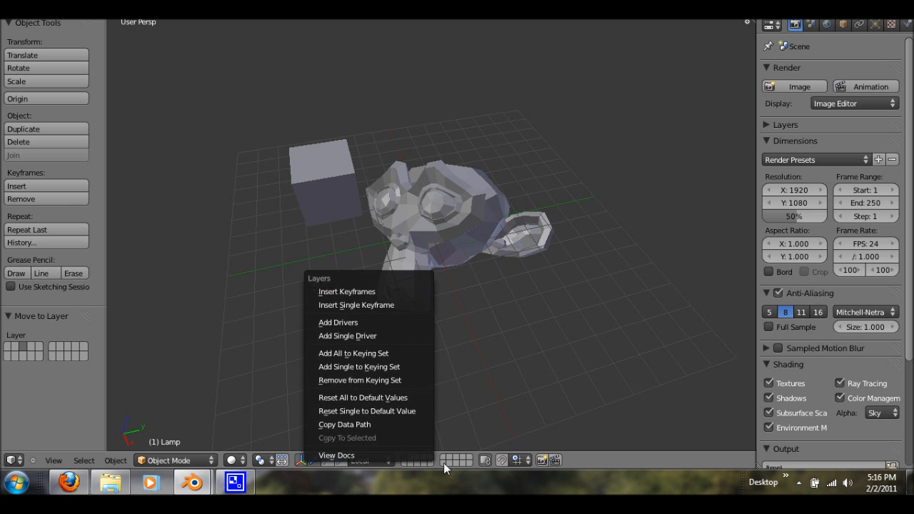
left_click(443, 462)
right_click(416, 460)
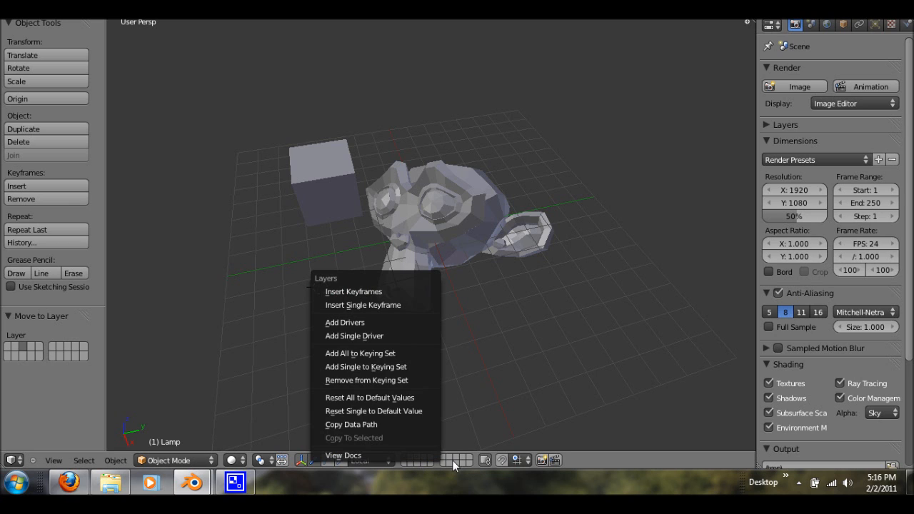
- Show the first three layers together and render the scene, returning to the 3D view
left_click(452, 460)
left_click(410, 457, "shift")
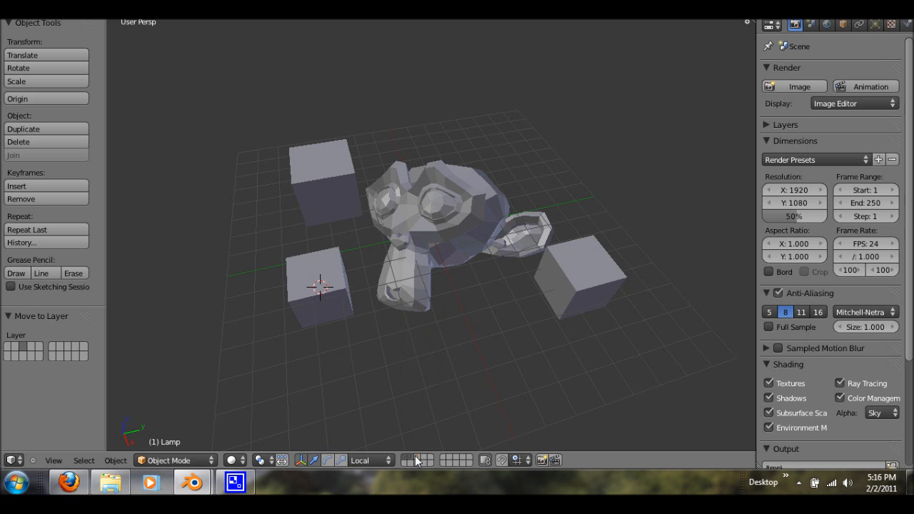
left_click(416, 457, "shift")
scroll(409, 372, "down", 3)
middle_click_drag(409, 370, 407, 331)
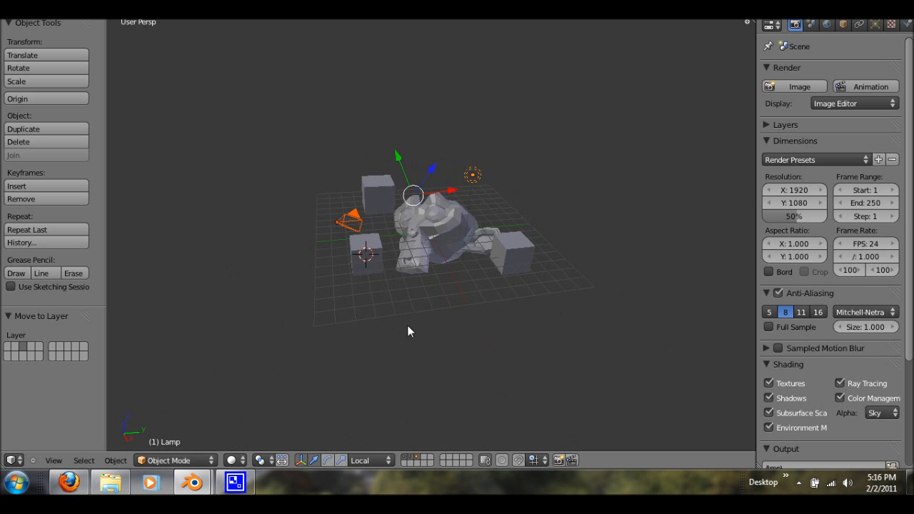
key("F12")
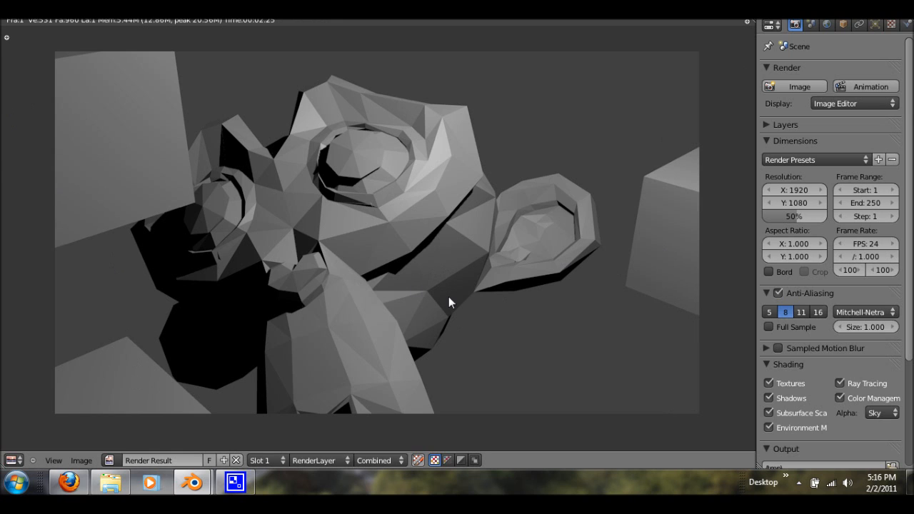
key("Escape")
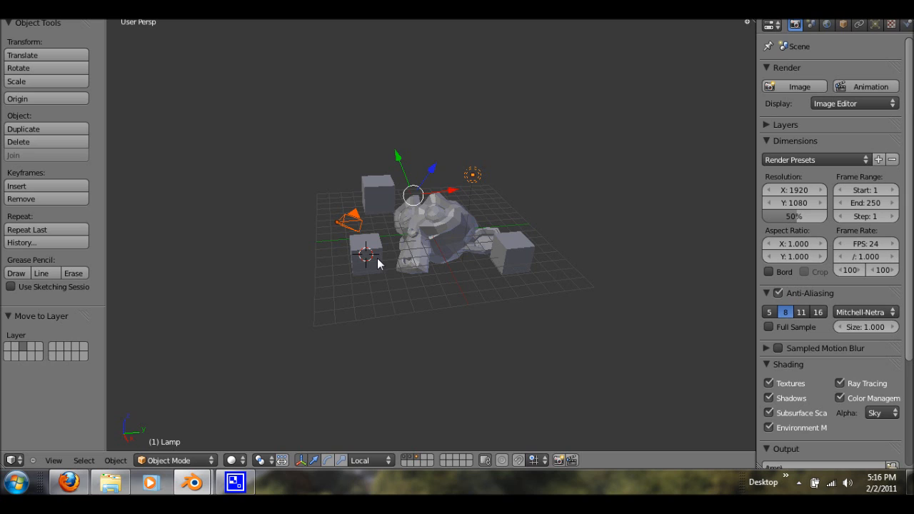
- Show the first, second and third layers one at a time
key("1")
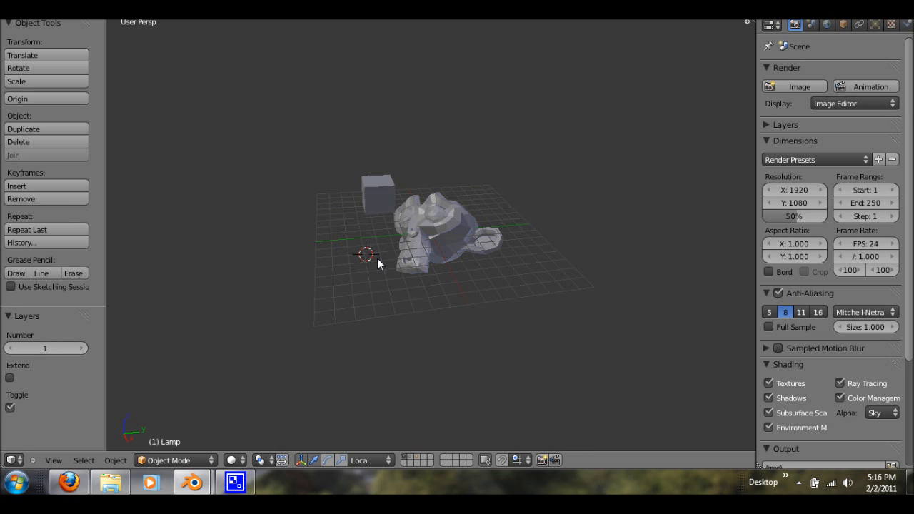
key("2")
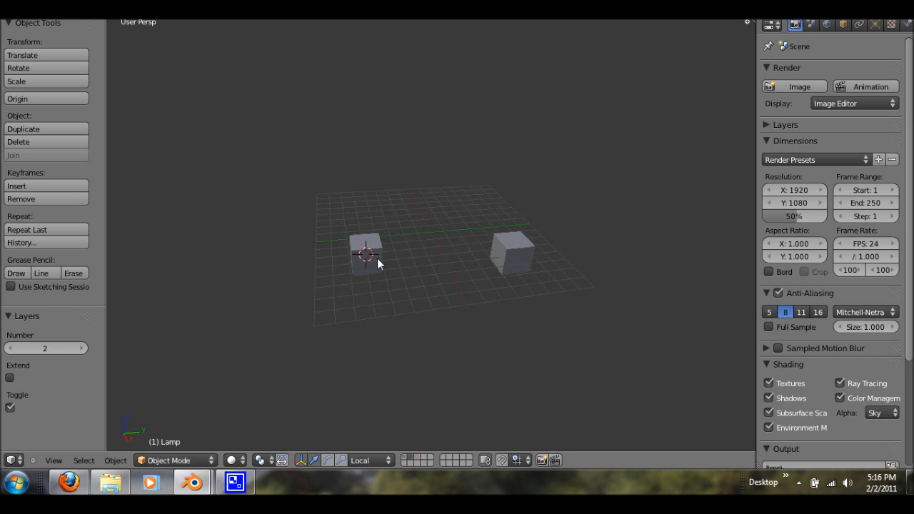
key("3")
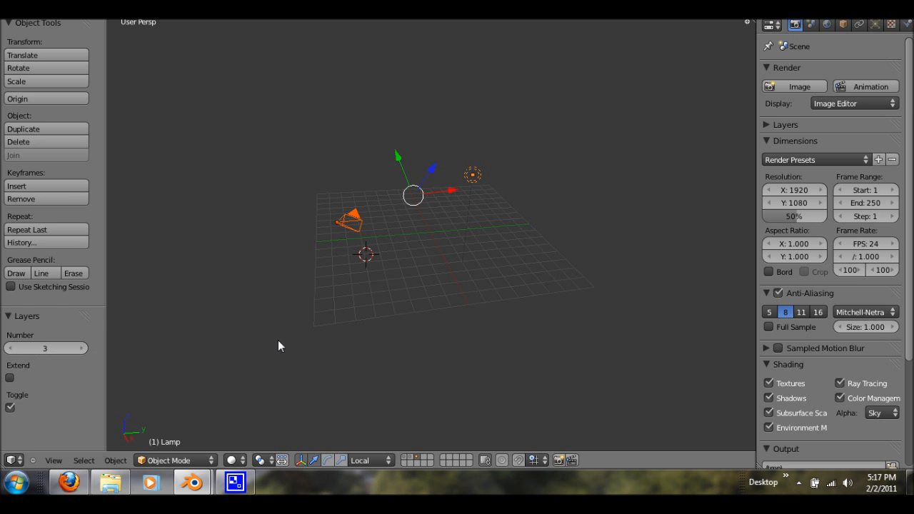
- Show only the first layer and select the monkey, centring the view on it
key("1")
right_click(378, 225)
key("KP_Decimal")
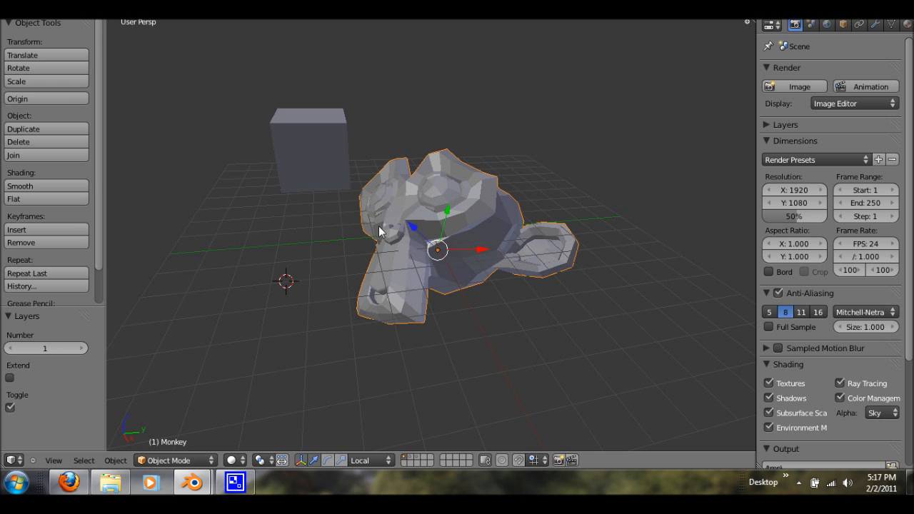
- Enter Edit Mode on the monkey and deselect its whole mesh
key("Tab")
middle_click_drag(396, 229, 361, 272)
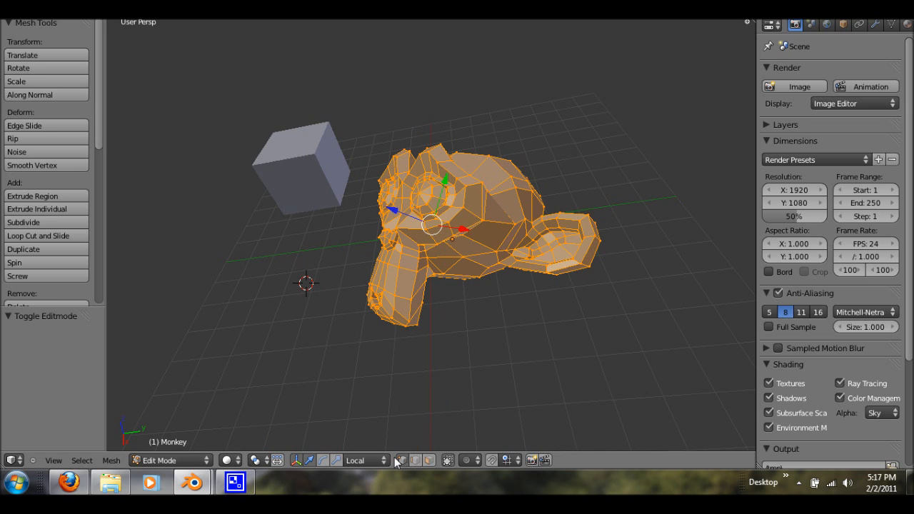
key("a")
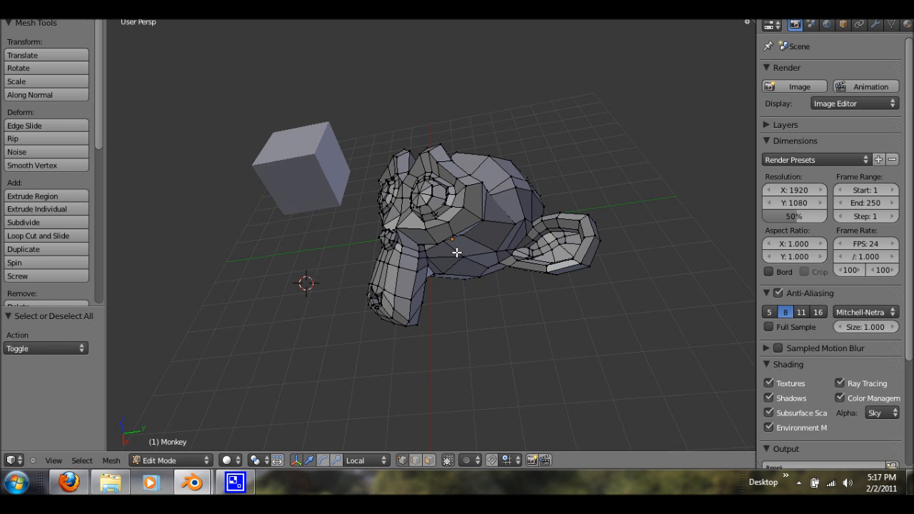
- Switch the monkey's mesh select mode to Edge, to Face, and back to Vertex
key("ctrl+Tab")
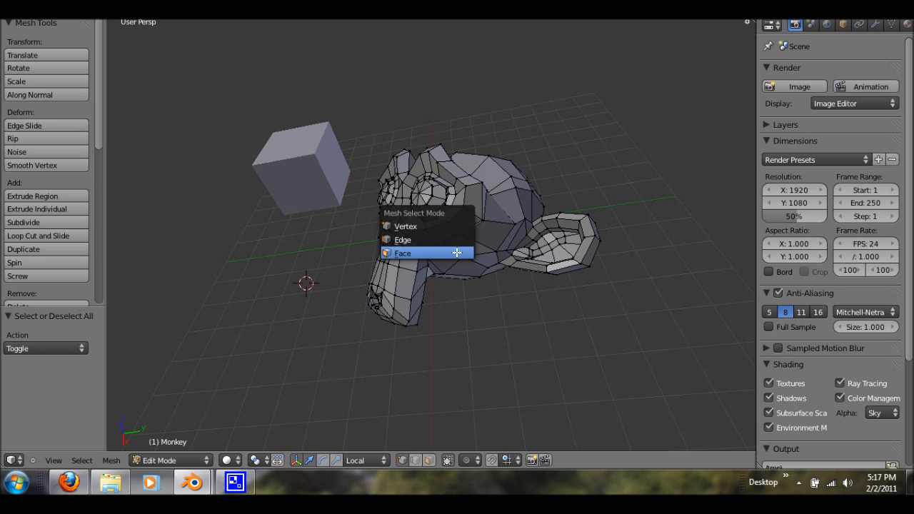
left_click(457, 253)
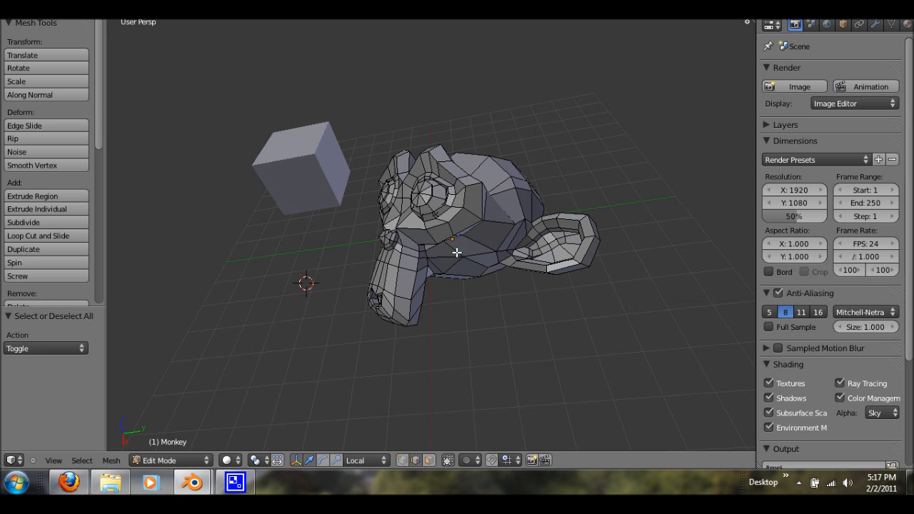
key("ctrl+Tab")
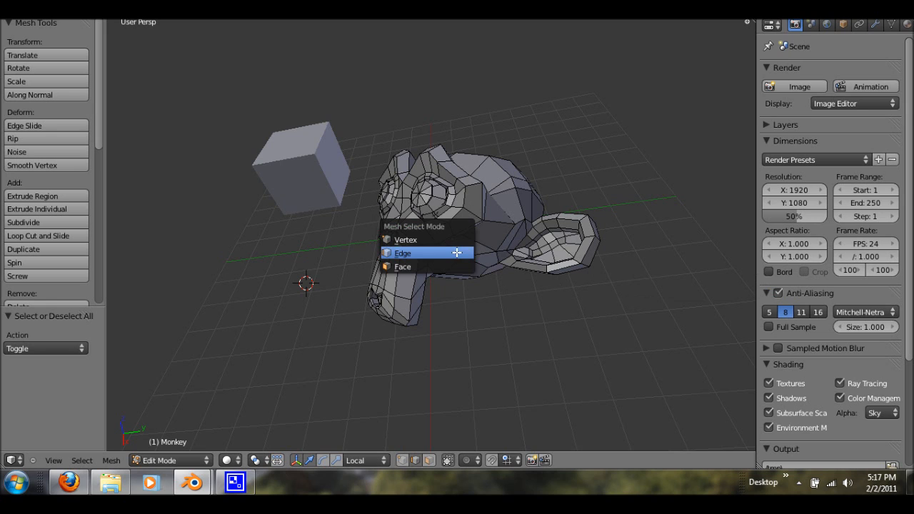
left_click(457, 253)
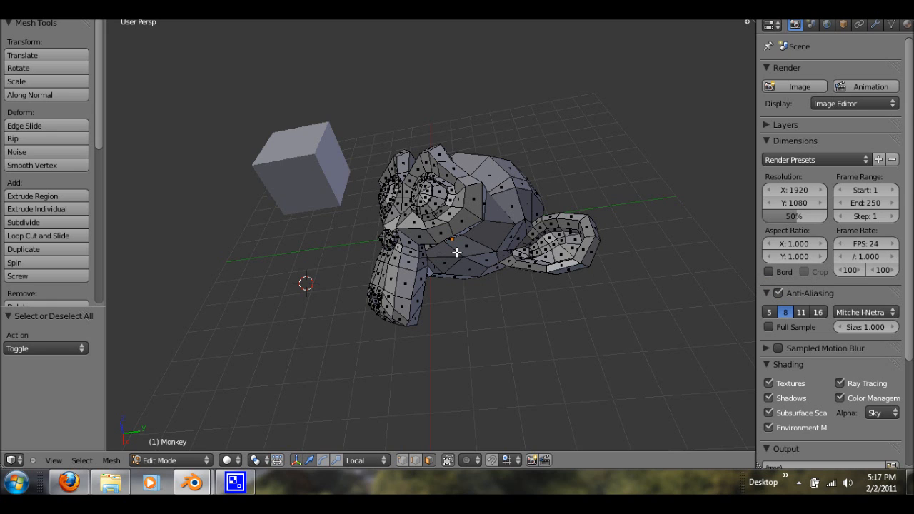
key("ctrl+Tab")
key("Up")
key("Return")
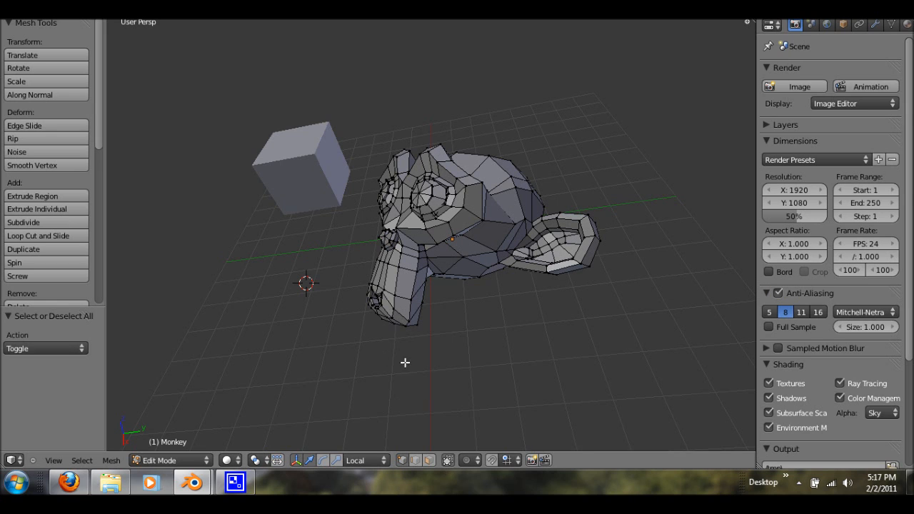
- Cycle the mesh select mode through face, edge and vertex, ending on face selection
left_click(430, 463)
left_click(415, 461)
left_click(403, 460)
left_click(428, 460)
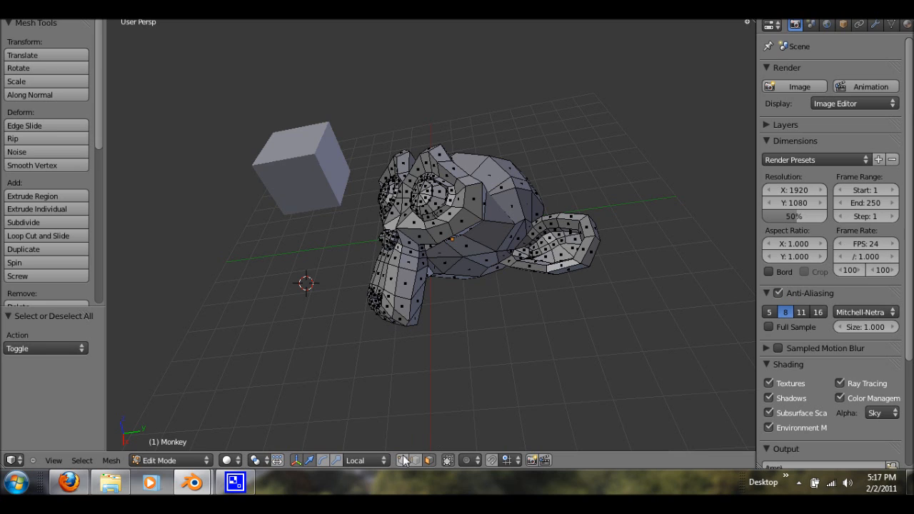
- Set the mesh select mode back to Vertex and look at the monkey from a higher angle
key("ctrl+Tab")
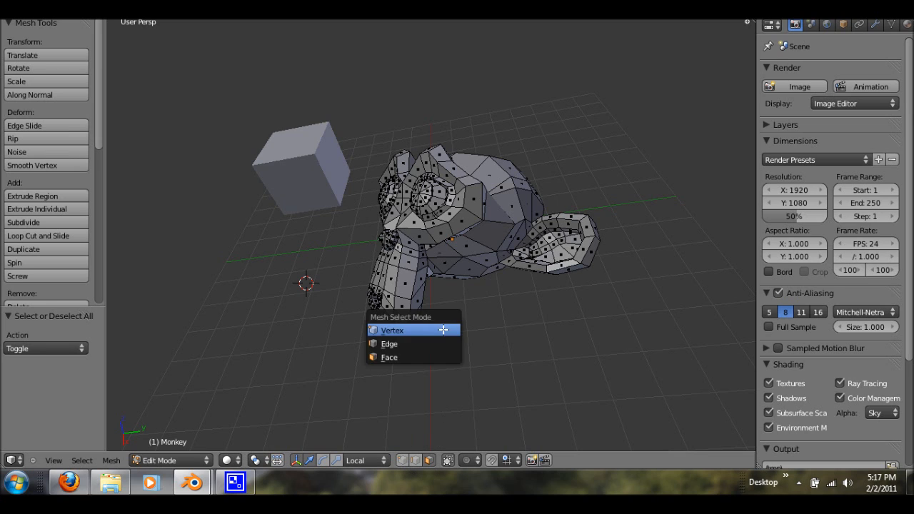
left_click(439, 343)
middle_click_drag(434, 284, 420, 334)
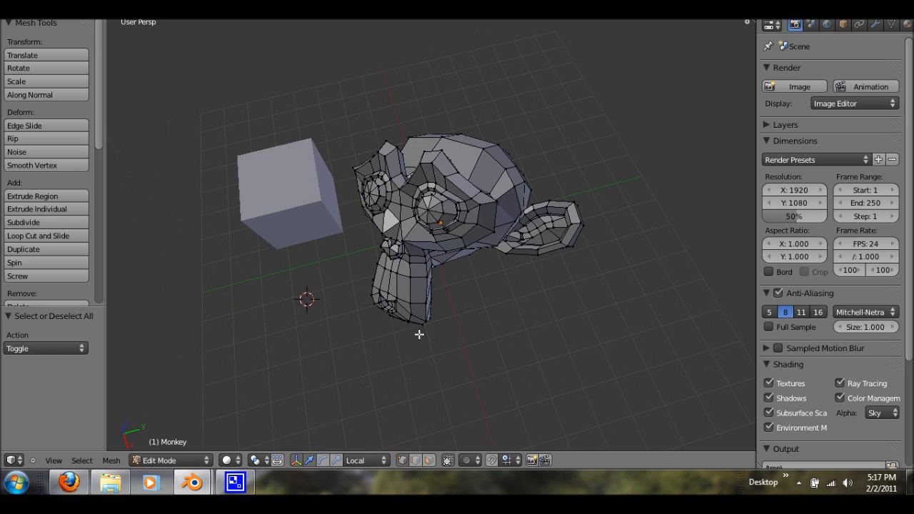
- Return the monkey to Object Mode and view it together with the nearby cube from farther away
key("Tab")
scroll(420, 333, "down", 5)
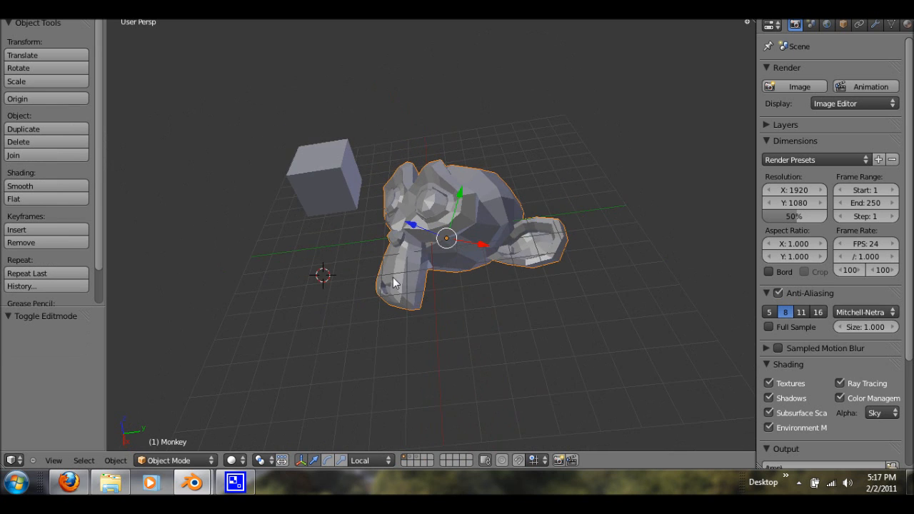
middle_click_drag(359, 263, 377, 264)
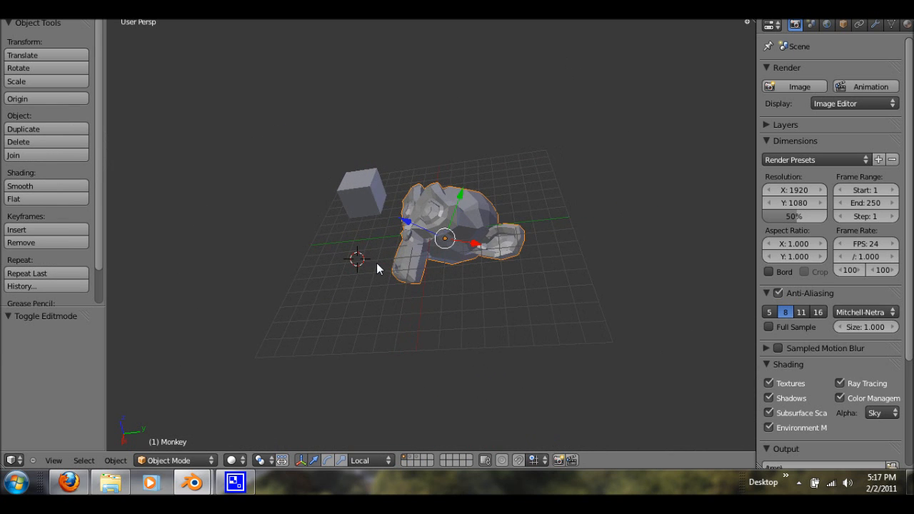
left_click(236, 483)
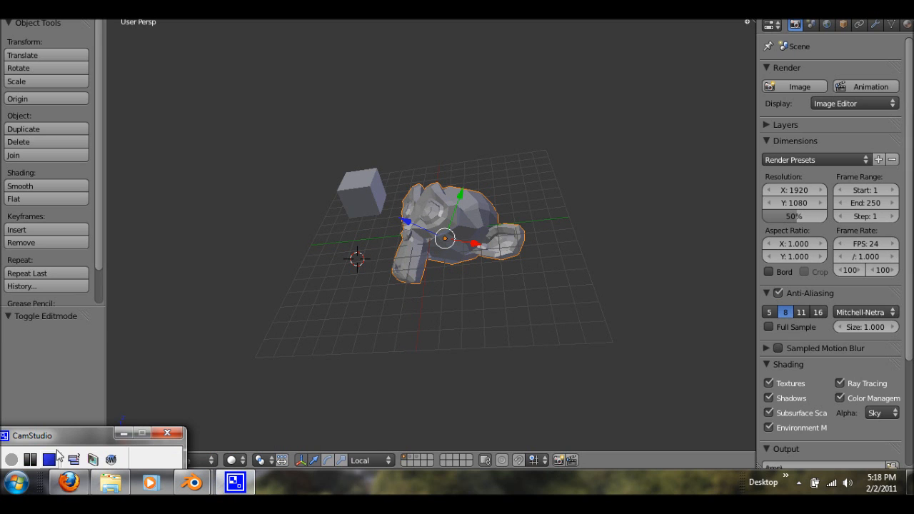